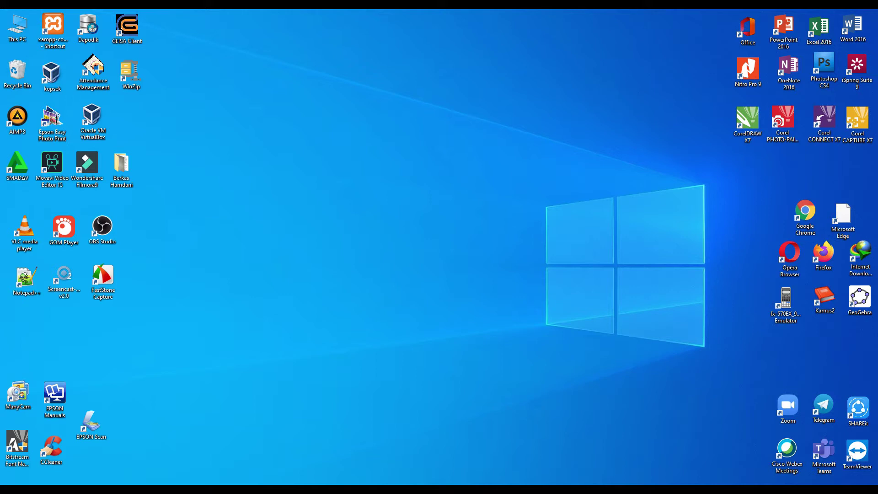
- Bring up the Notepad notes and review the two class attendance methods, menu GC and Tambahkan GF, for Desktop (PC)
mouse_move(303, 490)
left_click(392, 471)
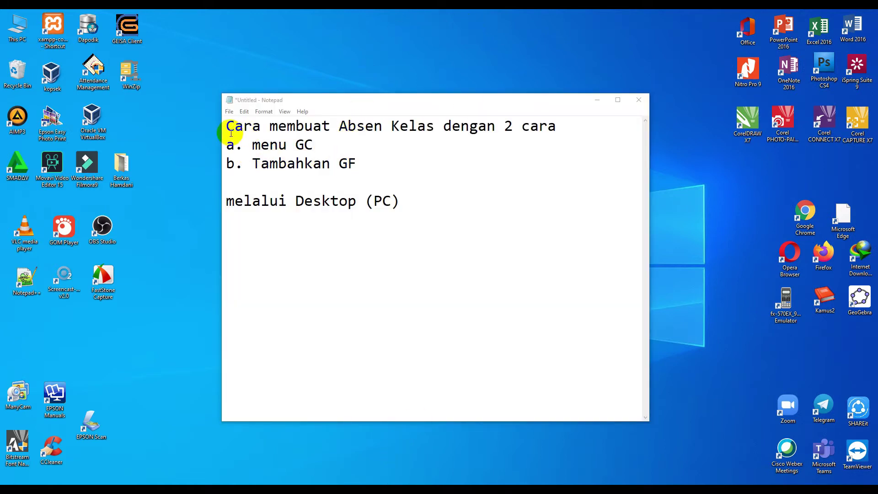
left_click_drag(234, 127, 443, 126)
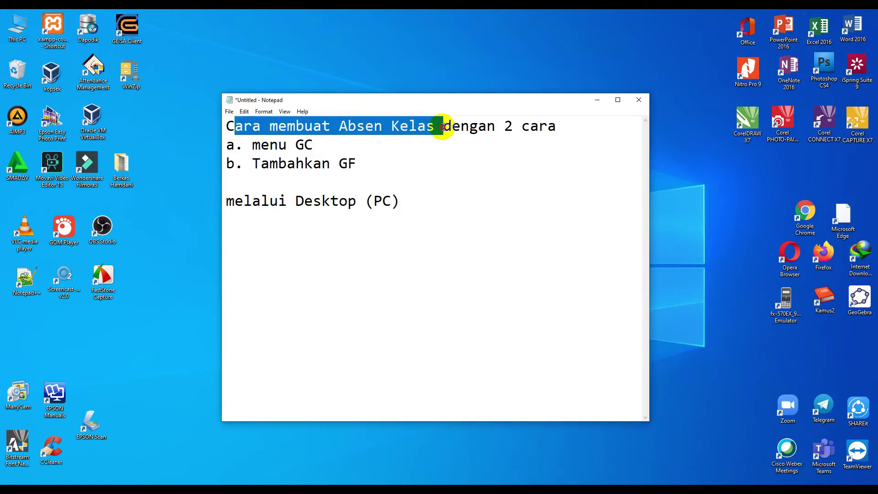
left_click_drag(323, 146, 249, 145)
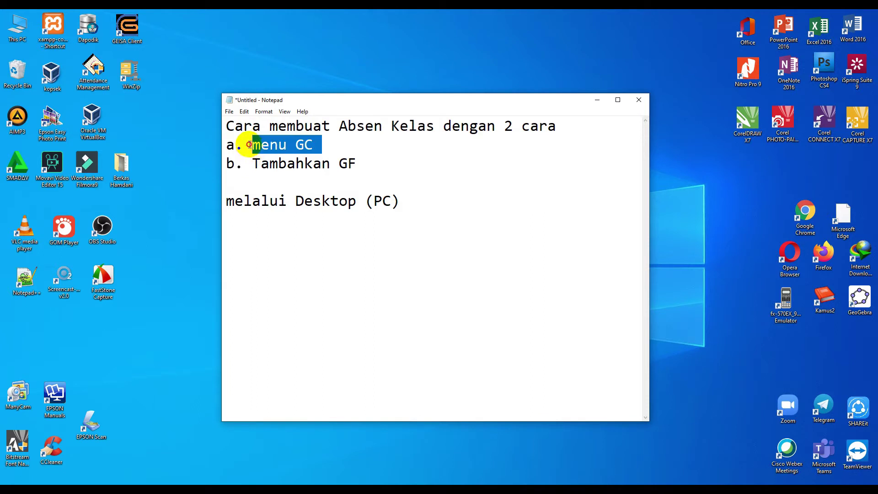
left_click_drag(361, 163, 253, 166)
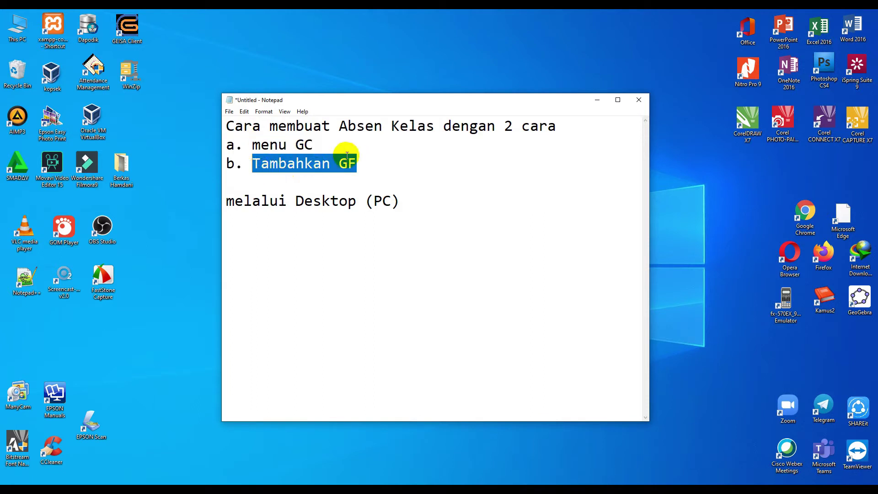
left_click(354, 163)
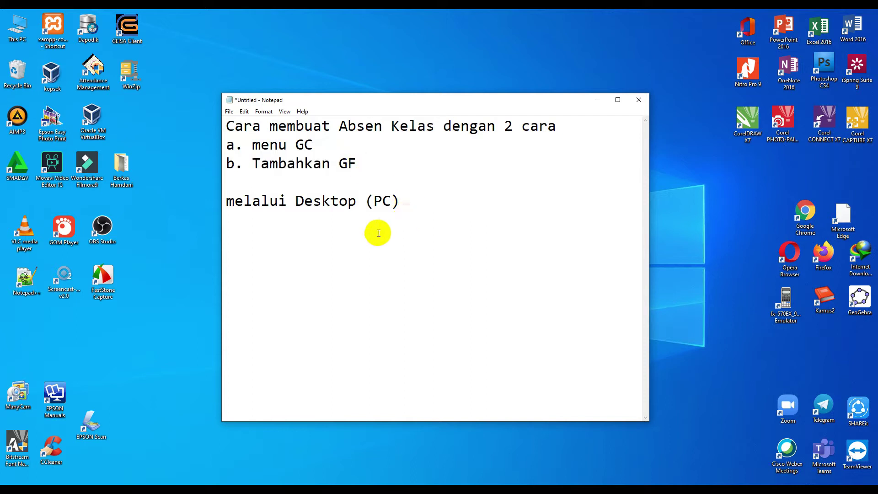
left_click_drag(402, 202, 233, 205)
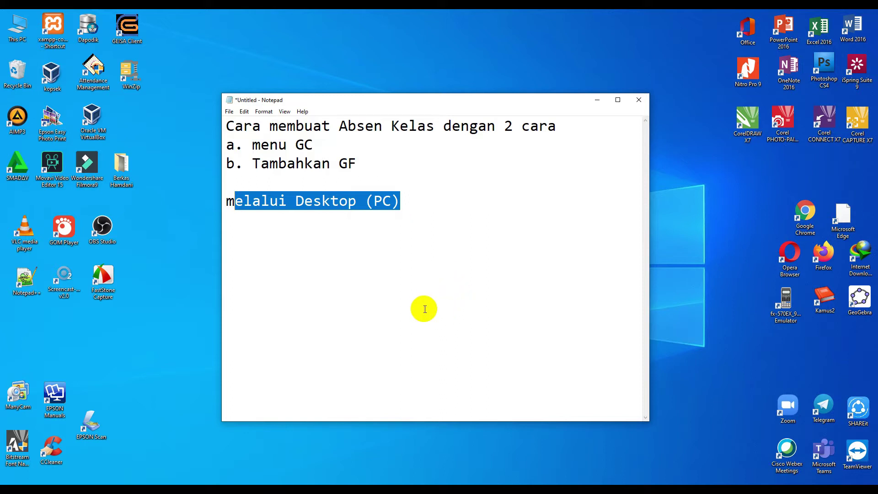
left_click(349, 161)
left_click_drag(313, 144, 246, 148)
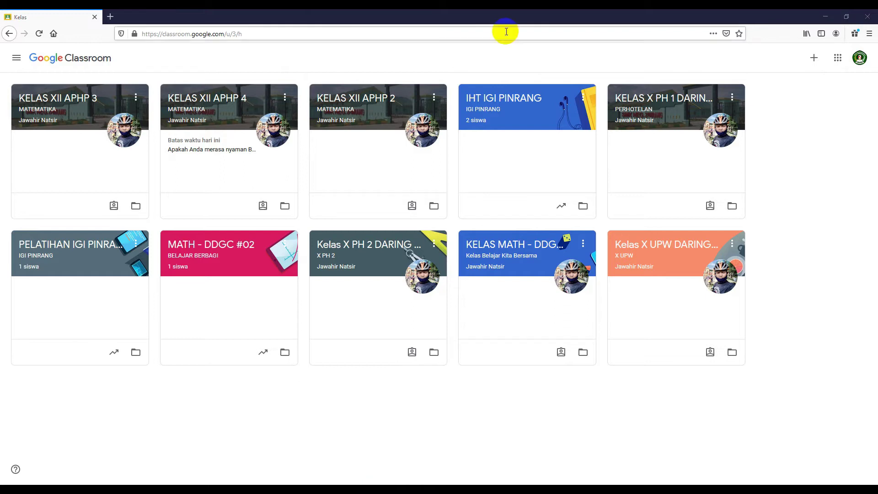
- In Google Classroom, start a new question (Pertanyaan) in the classwork of the IHT IGI PINRANG class
left_click(502, 105)
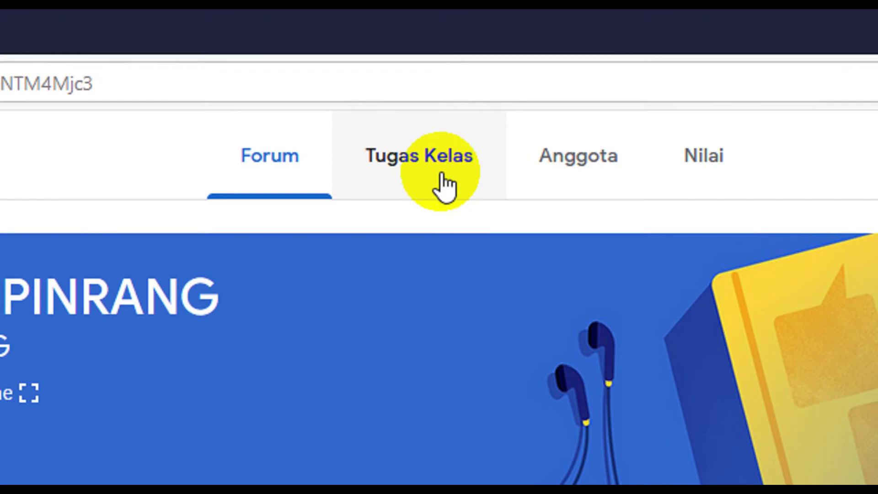
left_click(443, 185)
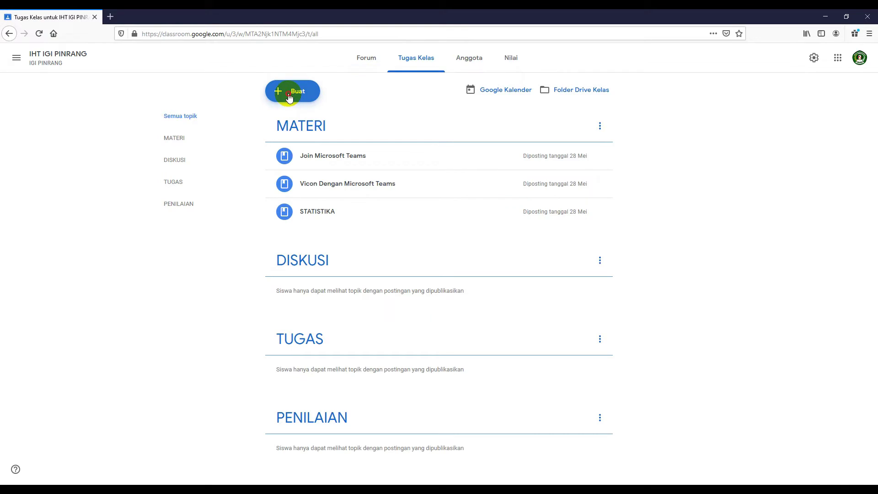
left_click(289, 97)
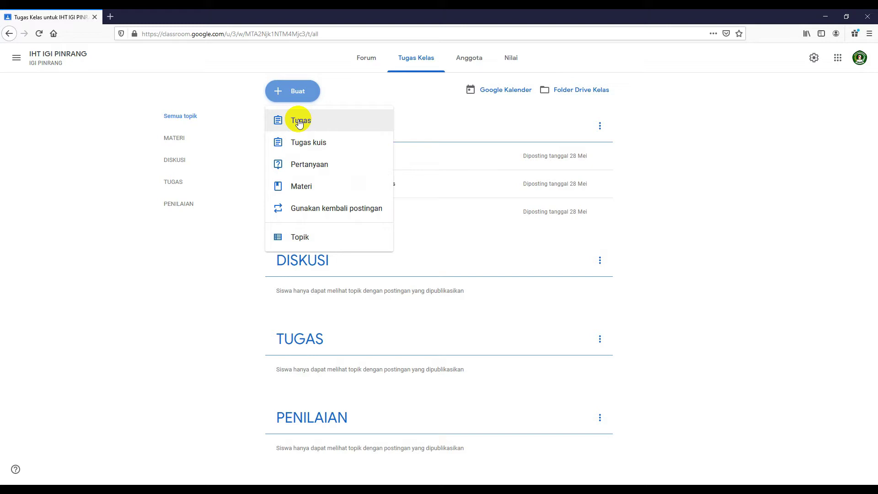
left_click(305, 169)
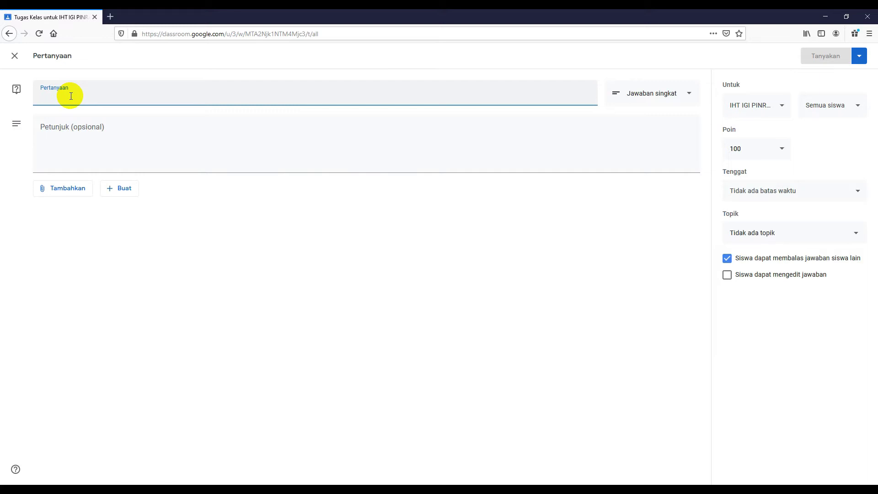
- Title the question "ABSEN PERTEMUAN 1"
type("ABSNE")
key("BackSpace")
key("BackSpace")
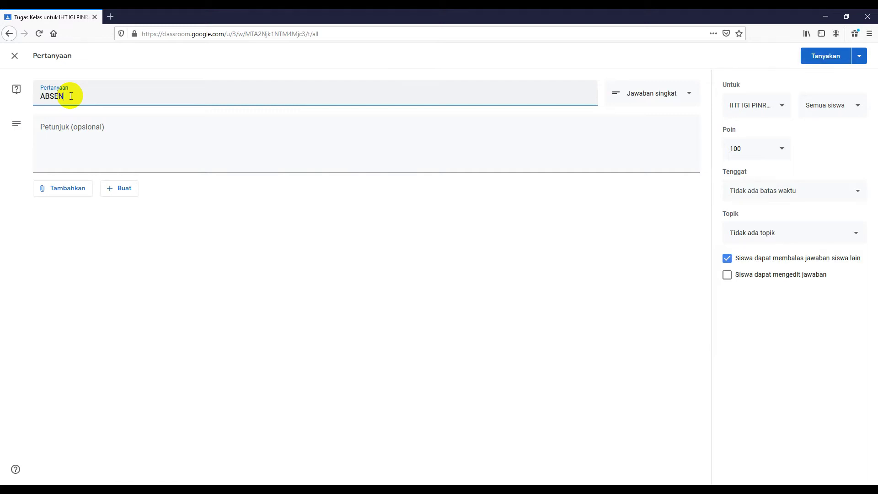
type("EN PERTEMUAN 1")
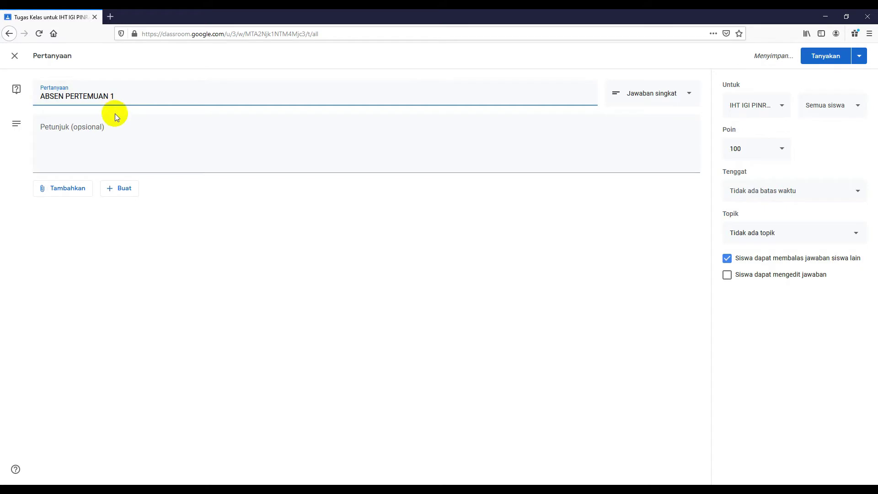
- Copy the question title into the instructions and expand it to "SILAHKAN ANDA MENGISI ABSEN UNTUK PERTEMUAN 1"
left_click(112, 130)
left_click_drag(116, 94, 21, 97)
key("ctrl+c")
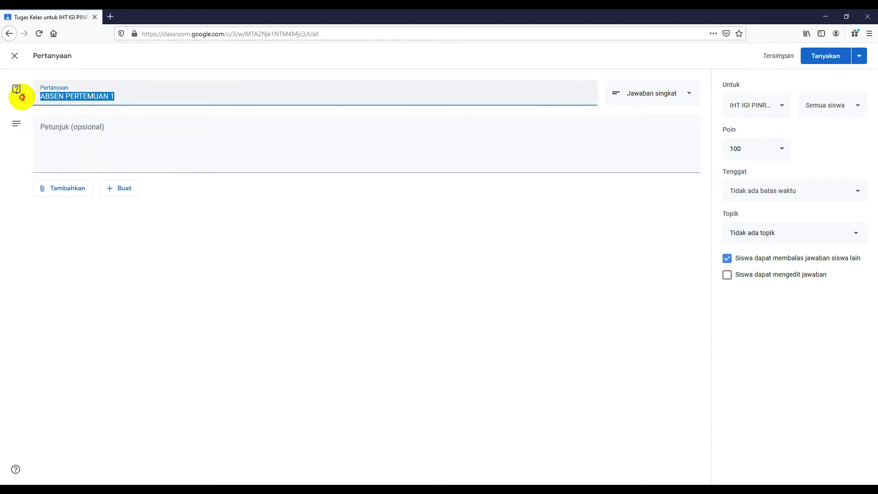
left_click(77, 129)
key("ctrl+v")
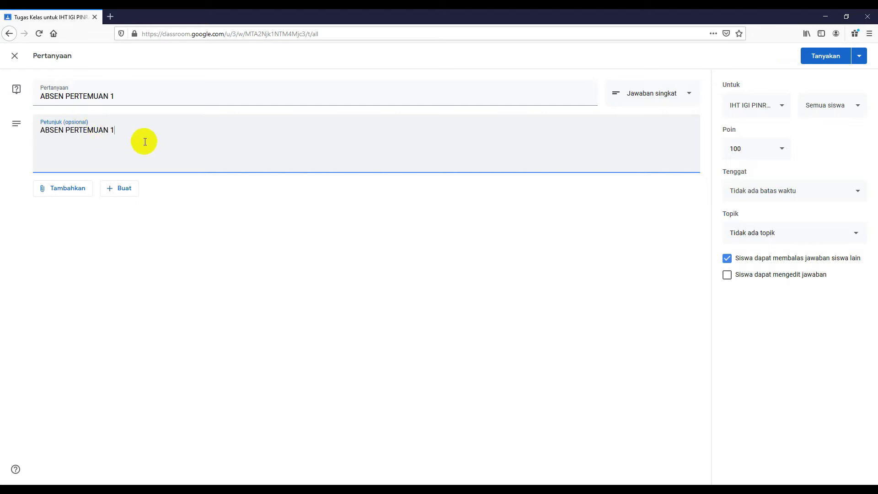
left_click(40, 130)
type("SILAHKAN")
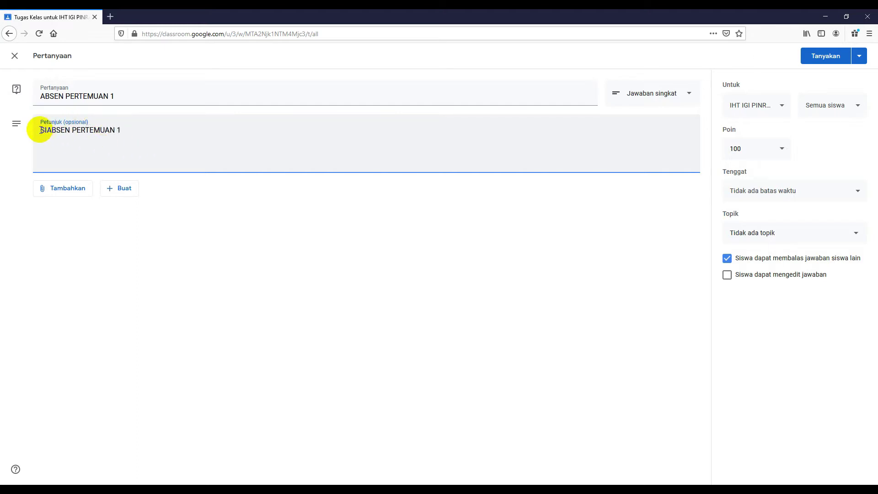
type(" ANDA ")
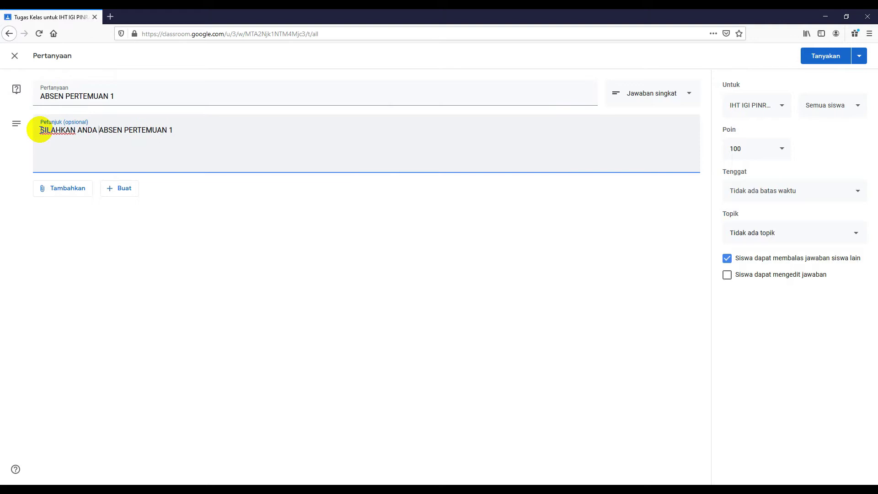
type("MENGISI ABSEN ")
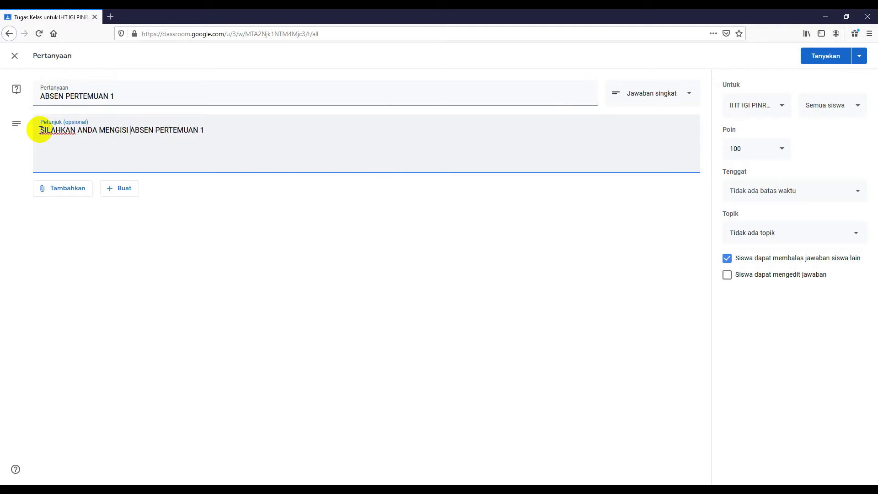
type("UNTUK")
- Append ", HANYA SAMAPAI BATAS PUKUL 11.00 WITA" to the end of the question's instructions
key("End")
type(", HANYA SAMAPAI ABTAS")
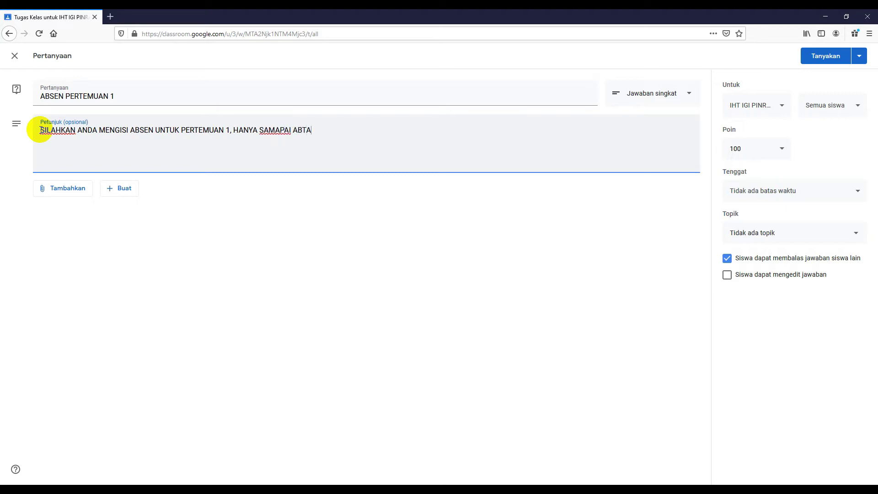
key("BackSpace")
key("BackSpace")
key("BackSpace")
key("BackSpace")
key("BackSpace")
key("BackSpace")
type("BATAS PUKUL")
type("11.00 WITA")
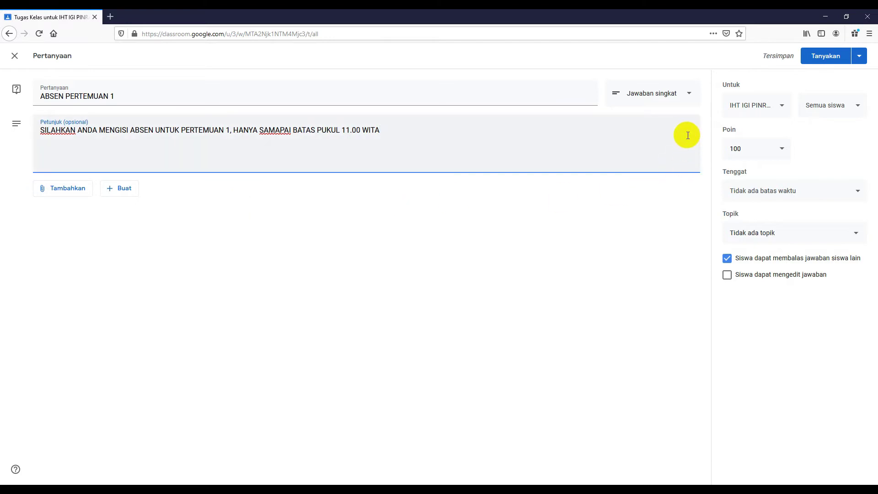
- Make the question multiple choice (Pilihan ganda) with the options HADIR, SAKIT, IJIN and TANPA KETERANGAN
left_click(690, 96)
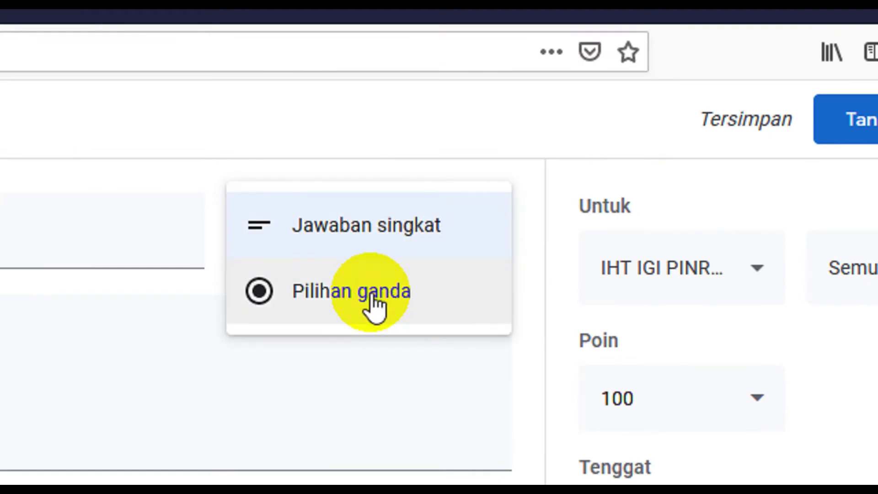
left_click(374, 302)
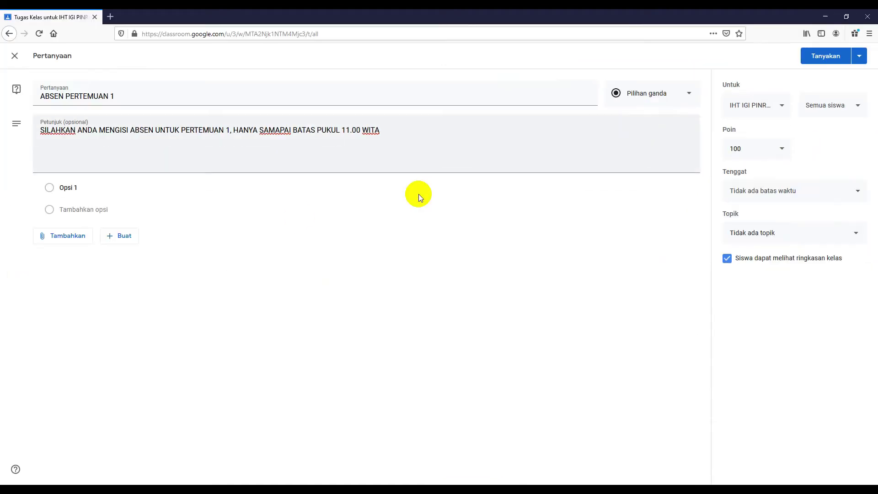
left_click(69, 191)
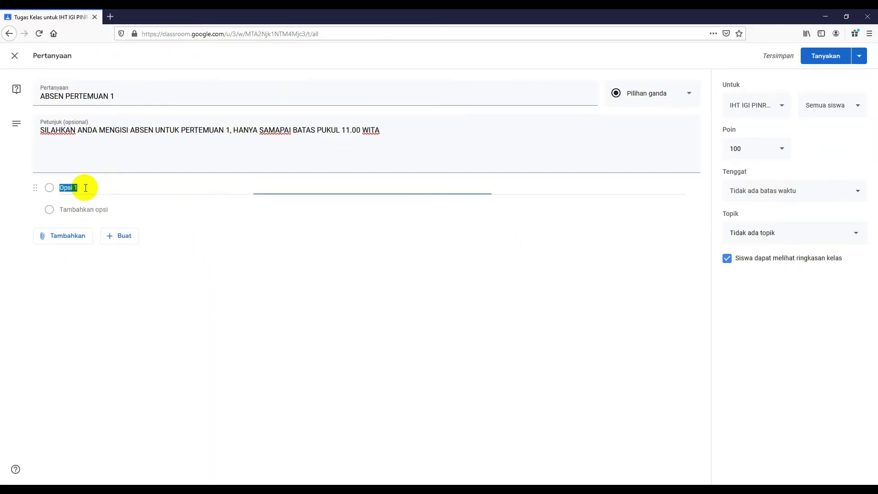
type("HADIR")
left_click(76, 209)
type("SAKIT")
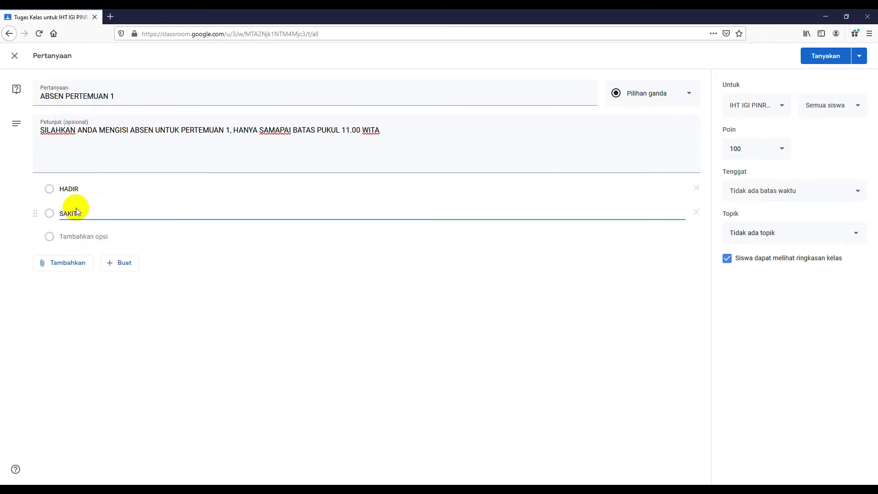
left_click(79, 236)
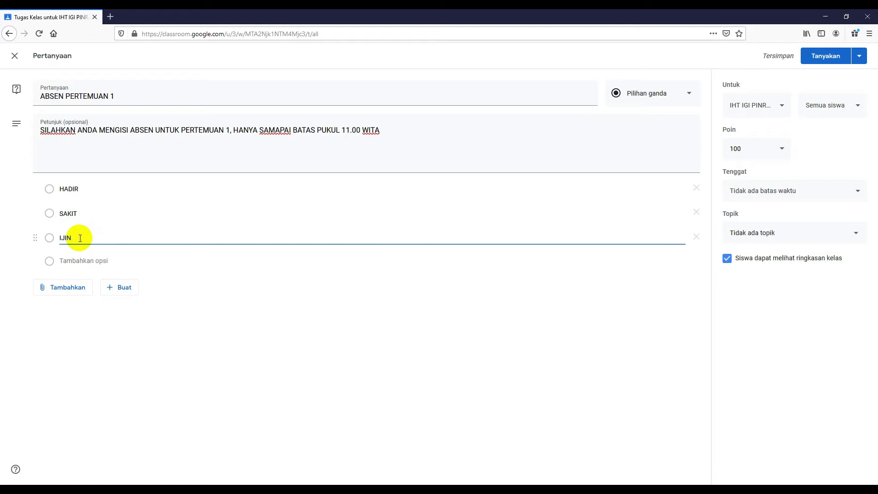
left_click(75, 261)
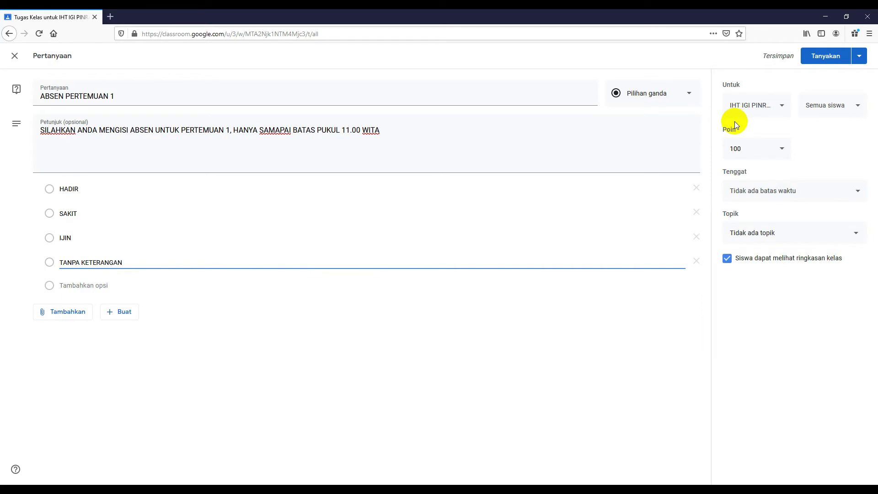
left_click(784, 106)
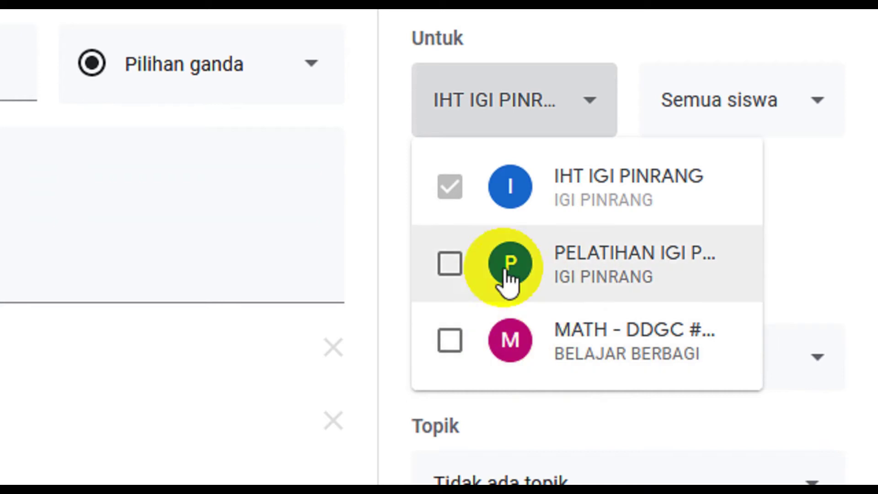
left_click(448, 266)
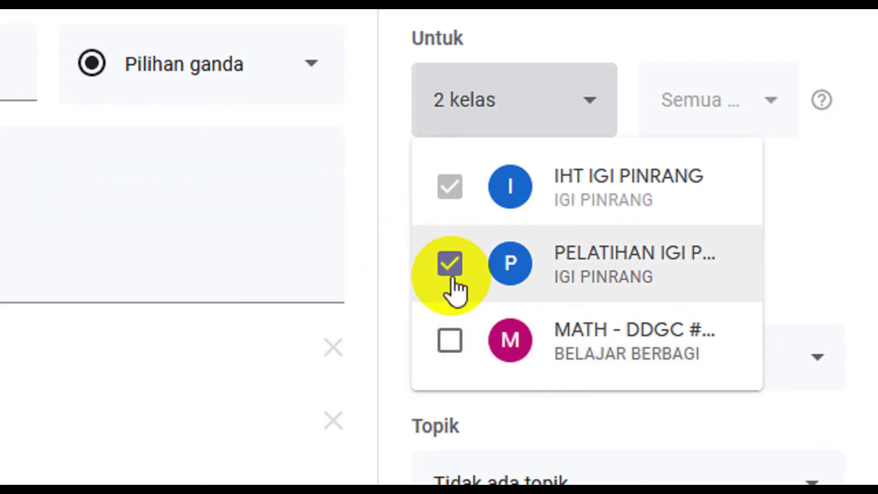
left_click(451, 348)
left_click(451, 346)
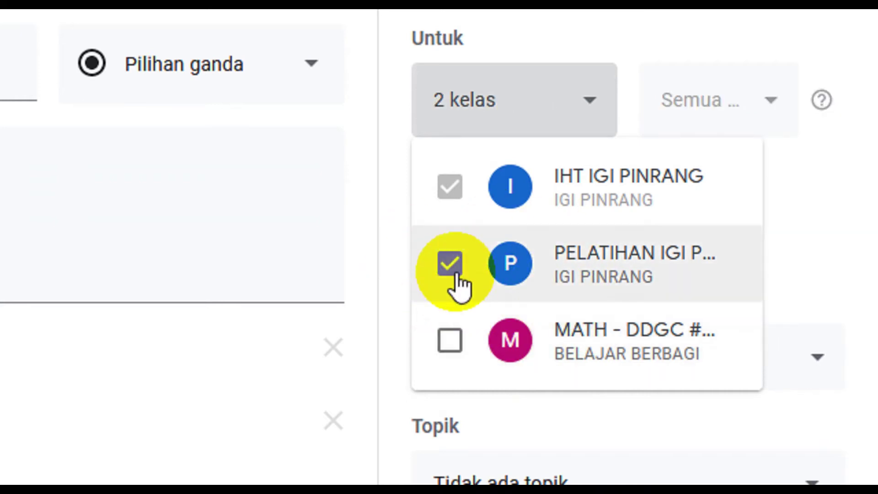
left_click(450, 266)
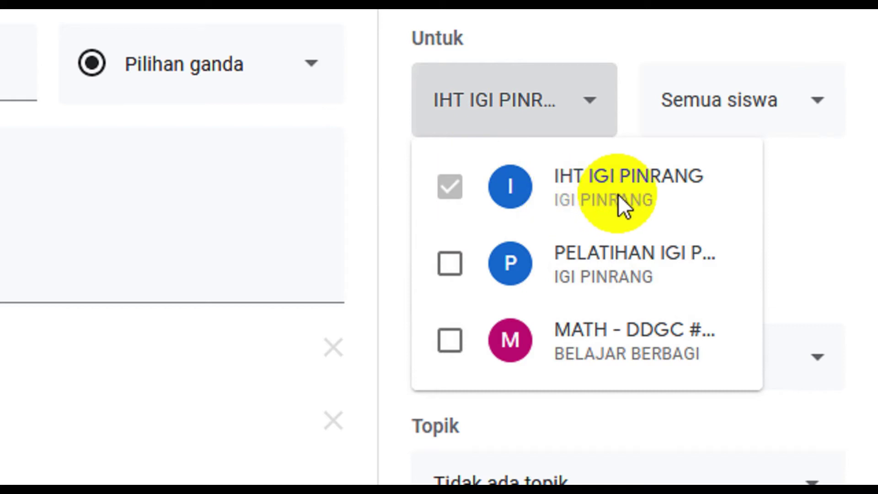
left_click(823, 113)
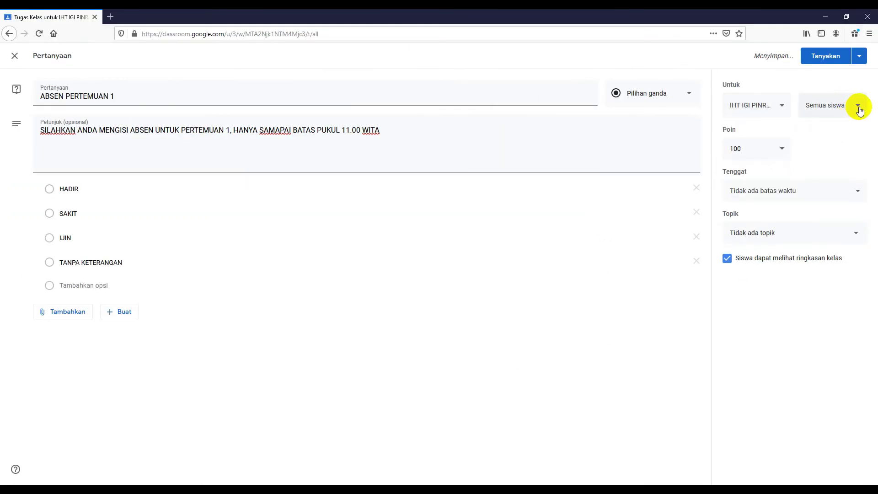
left_click(859, 108)
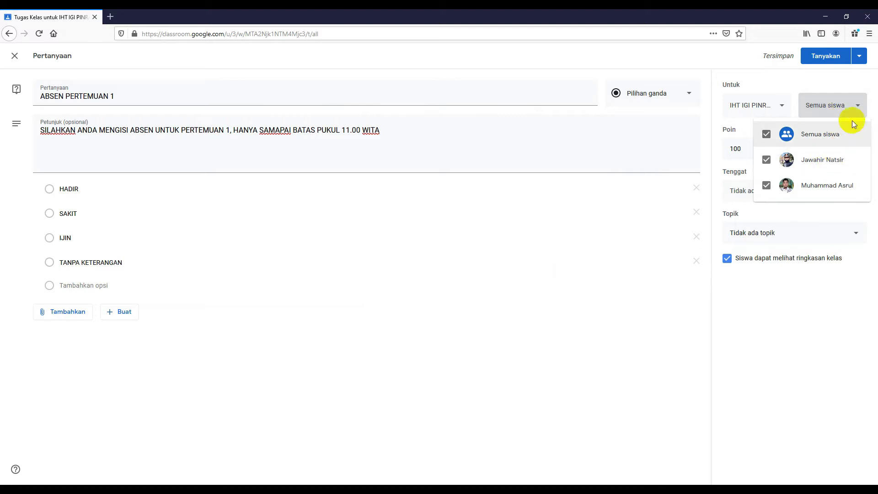
left_click(857, 107)
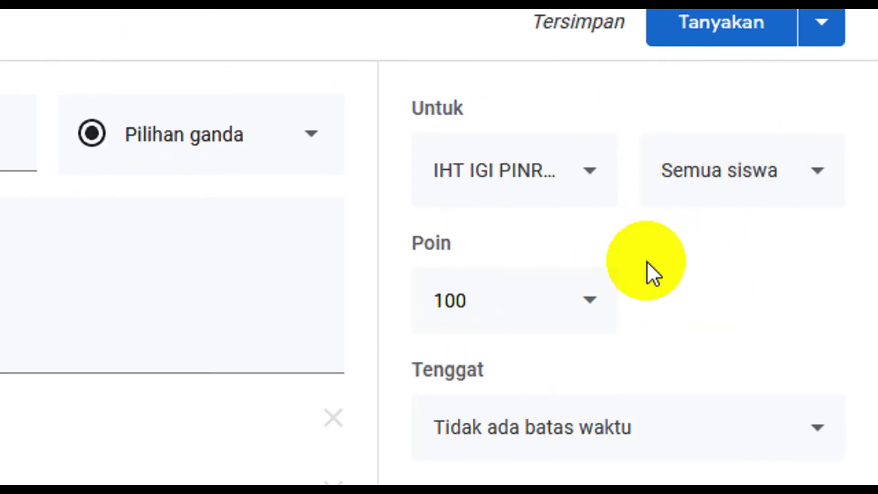
- Set the question's points to Tidak dinilai (ungraded)
left_click(595, 310)
left_click(502, 364)
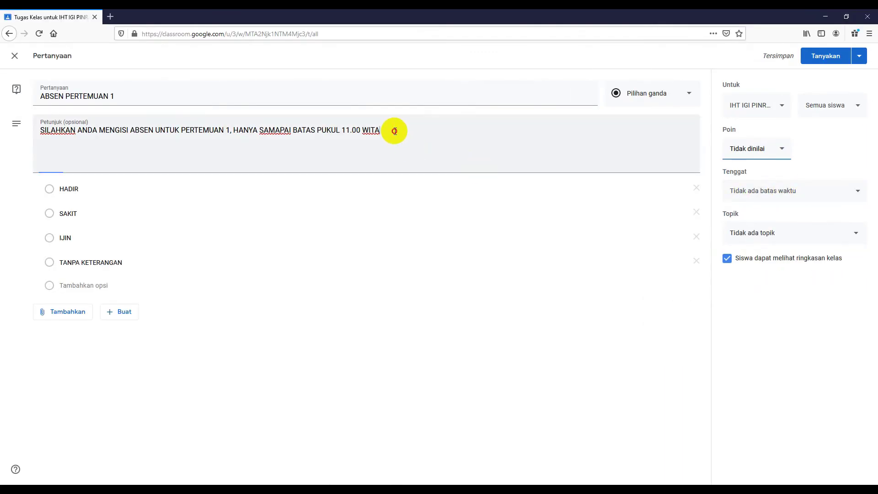
left_click_drag(394, 129, 328, 137)
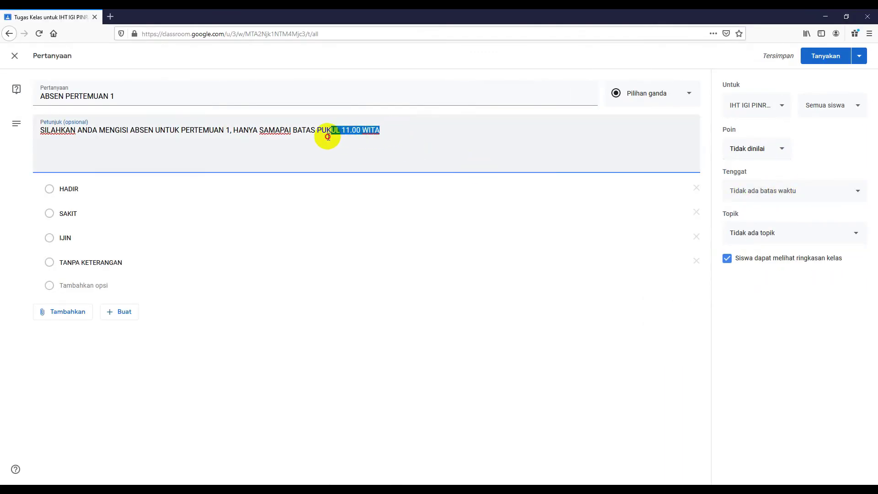
- Set the question's deadline to 25 Jul 2020 at 11.00
left_click(826, 197)
left_click(789, 229)
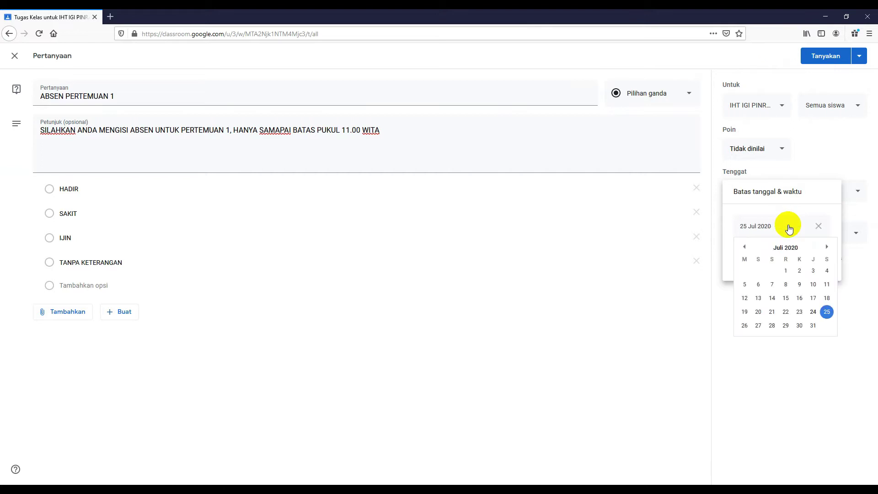
left_click(827, 310)
left_click(775, 254)
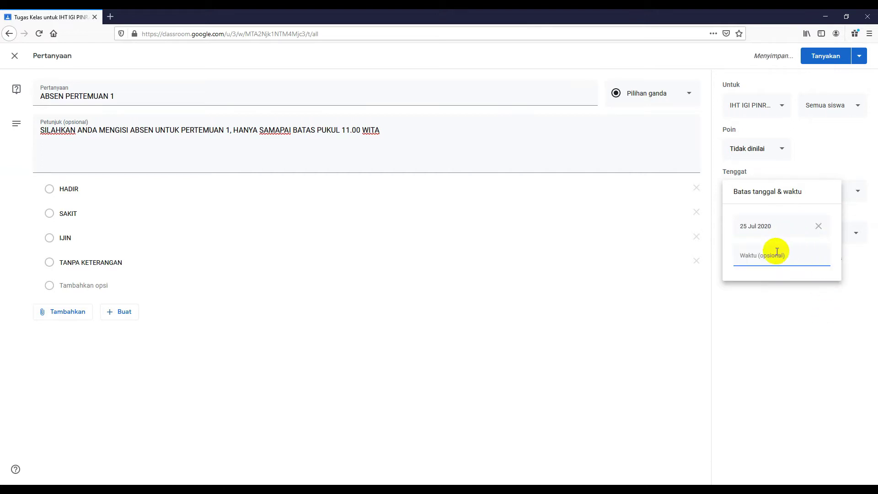
type("11")
left_click(798, 301)
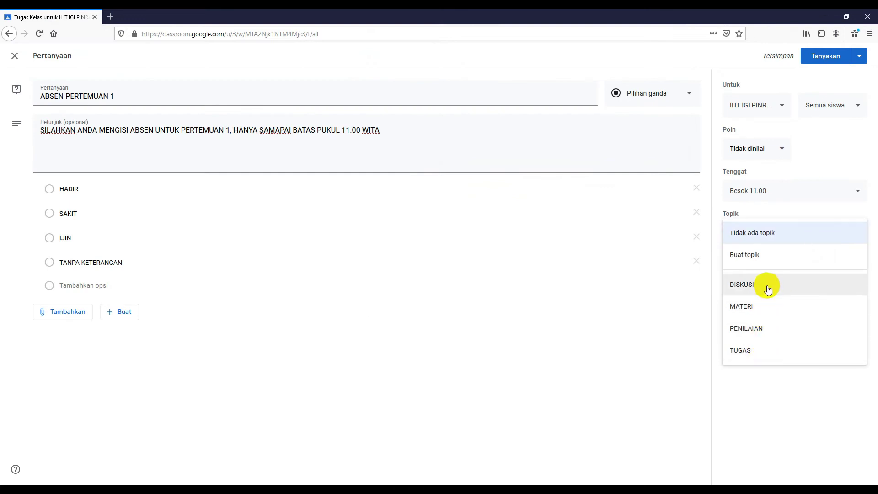
- Assign the question to a new topic named ABSEN and post it to the class
left_click(768, 255)
type("AB")
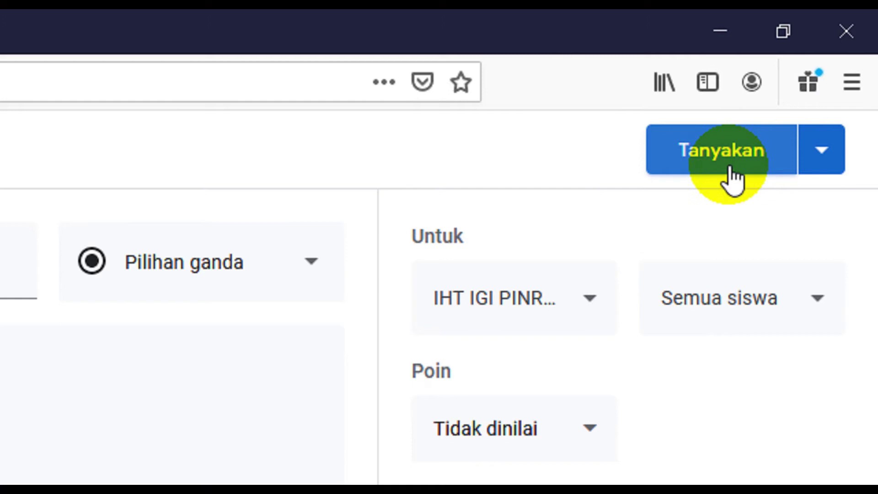
left_click(824, 151)
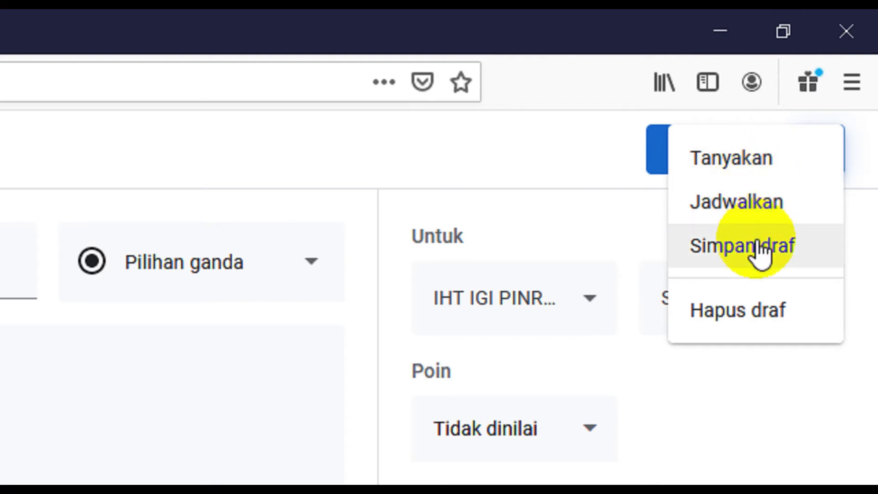
left_click(575, 172)
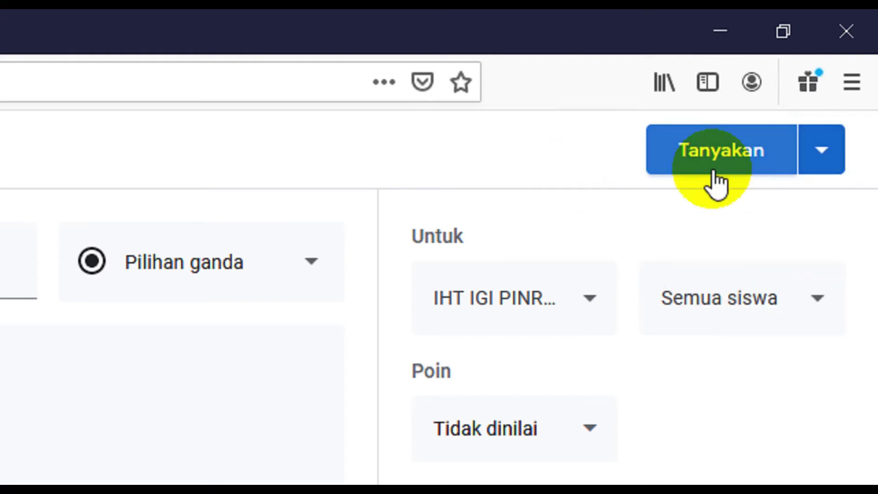
left_click(742, 172)
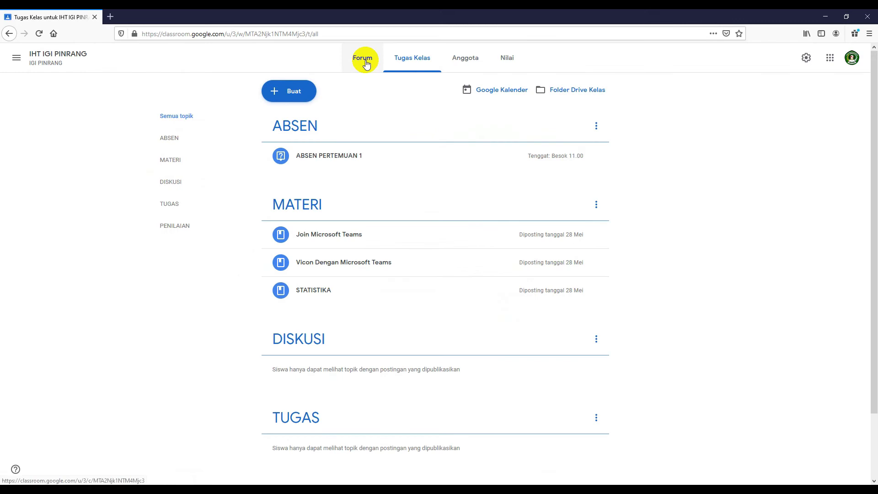
- Show the class Forum, switch to the student account's browser, and open the posted ABSEN PERTEMUAN 1 question there
left_click(365, 59)
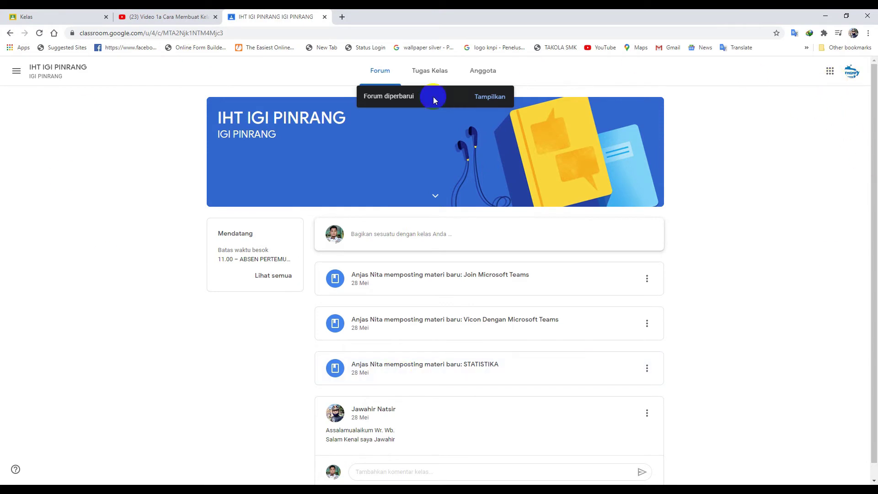
left_click(598, 146)
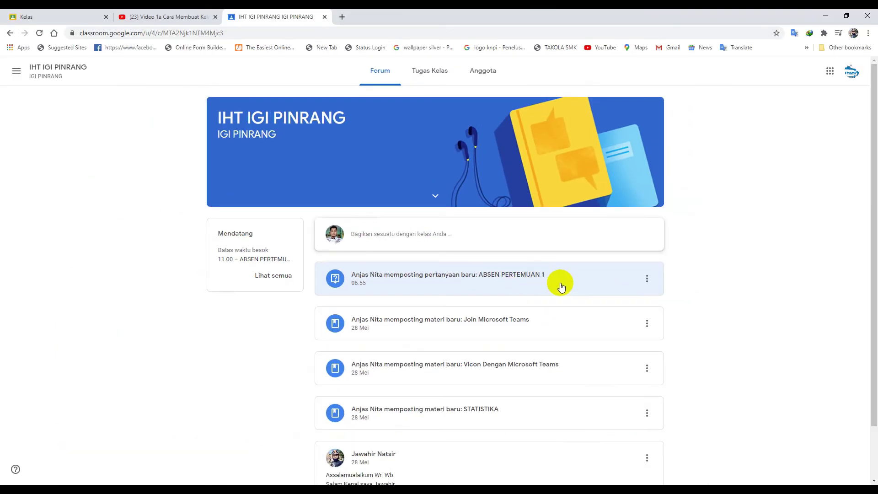
left_click(647, 278)
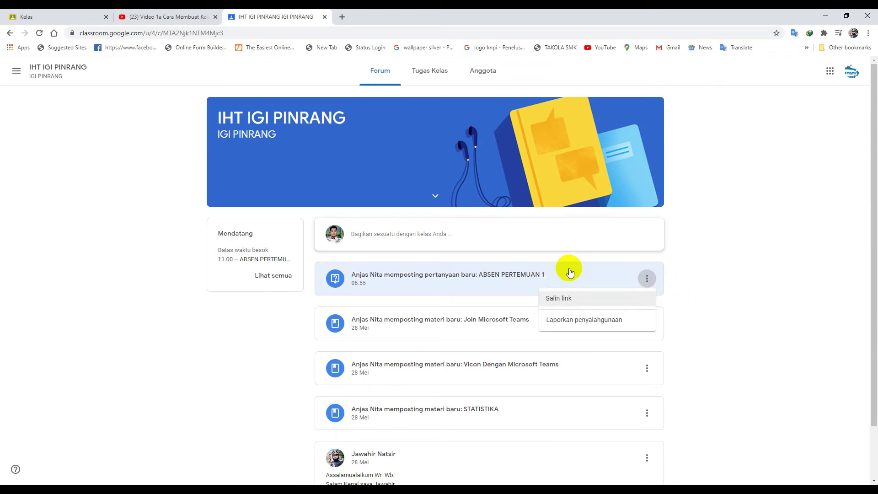
left_click(509, 278)
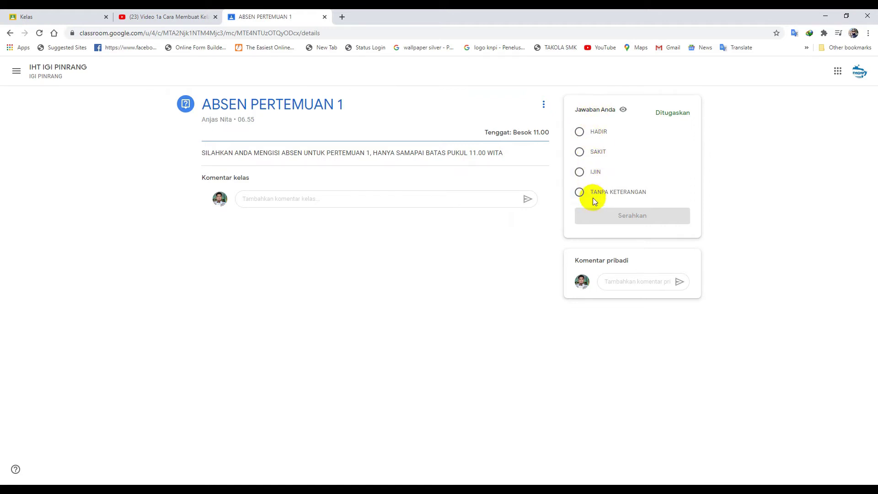
- Answer the attendance question with HADIR and confirm the submission
left_click(579, 132)
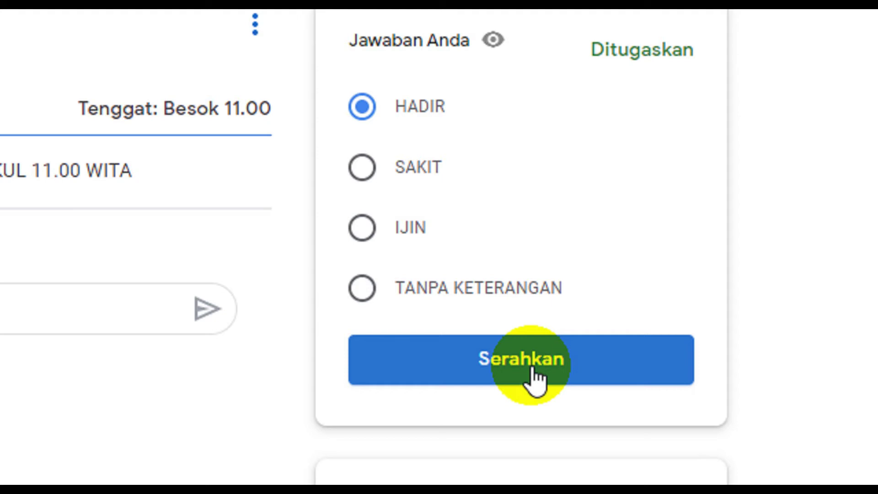
left_click(532, 370)
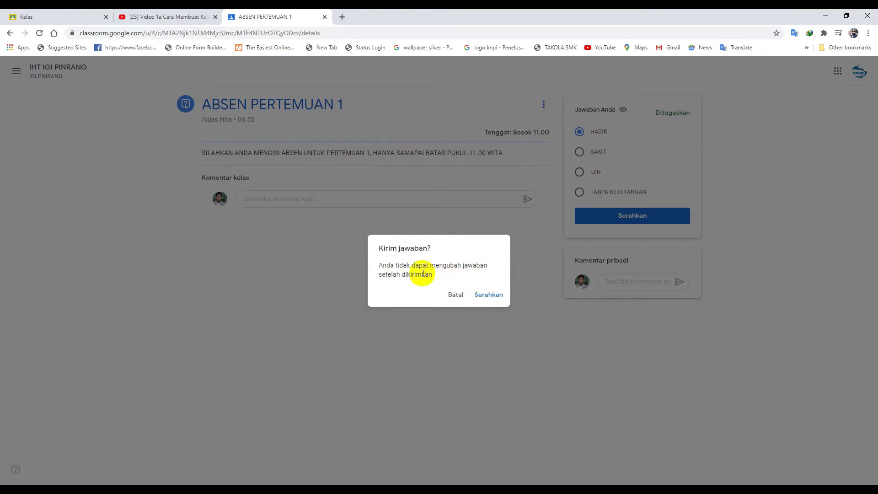
left_click(488, 296)
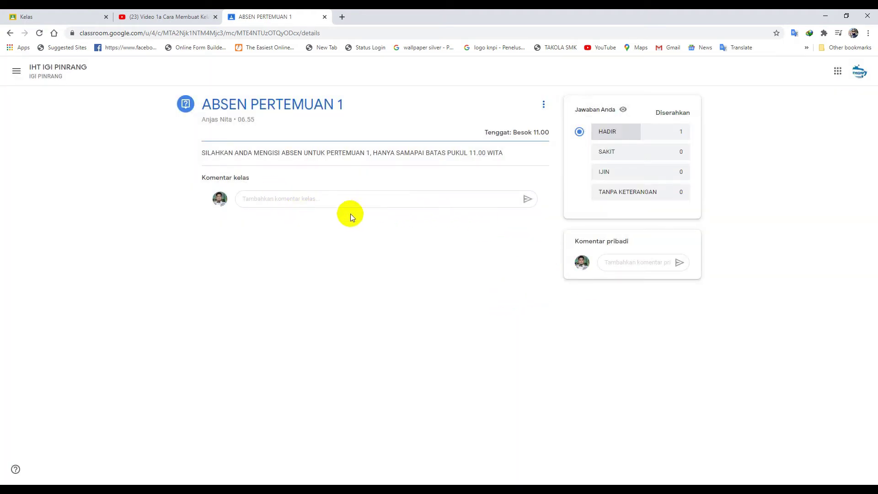
- Post the class comment "APA KABAR TEMAN2" on the attendance question
left_click(266, 199)
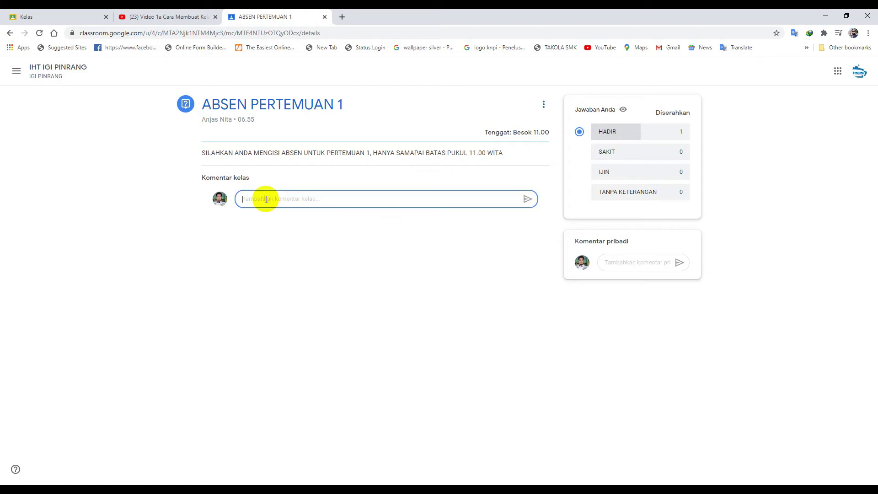
type("APA KABARTEMA")
key("BackSpace")
key("BackSpace")
key("BackSpace")
key("BackSpace")
key("BackSpace")
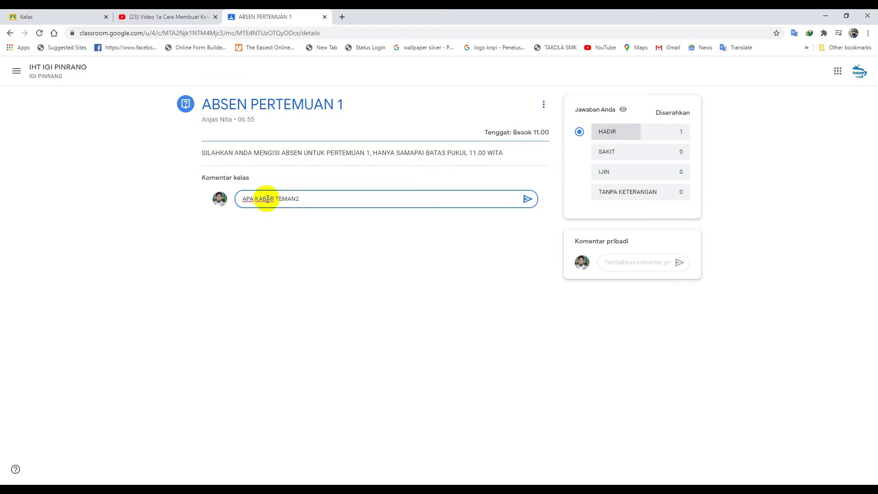
left_click(527, 199)
- Send the private comment "TERIMA KASIH PAK" to the teacher
left_click(619, 261)
type("TERIM")
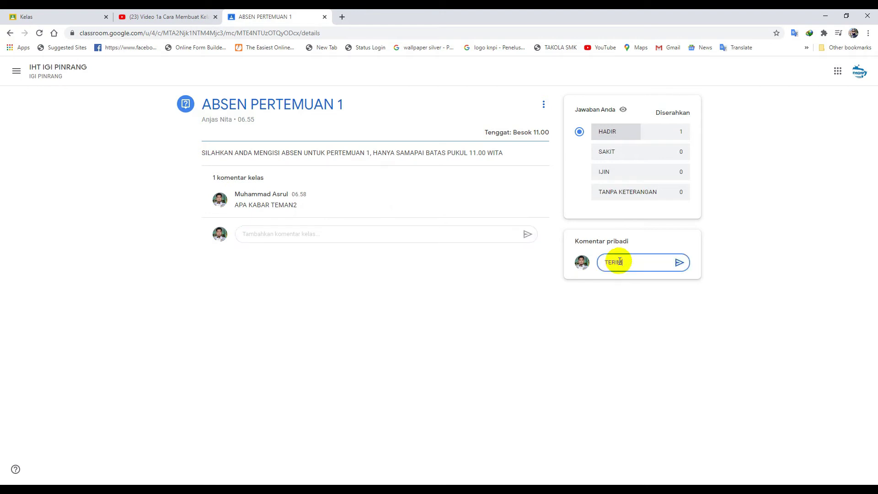
type("A KASIH PAK")
left_click(678, 265)
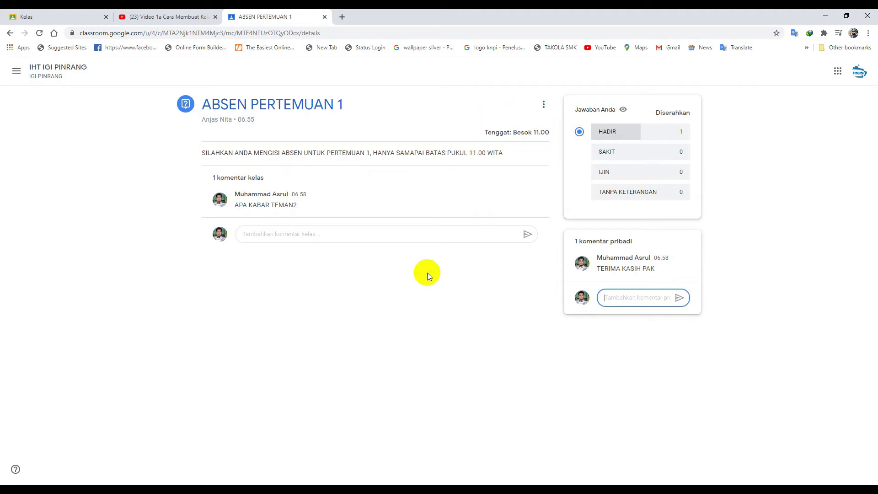
- Switch back to the teacher's browser and review the student answers to ABSEN PERTEMUAN 1, including the submitted response and its private comment
left_click(281, 487)
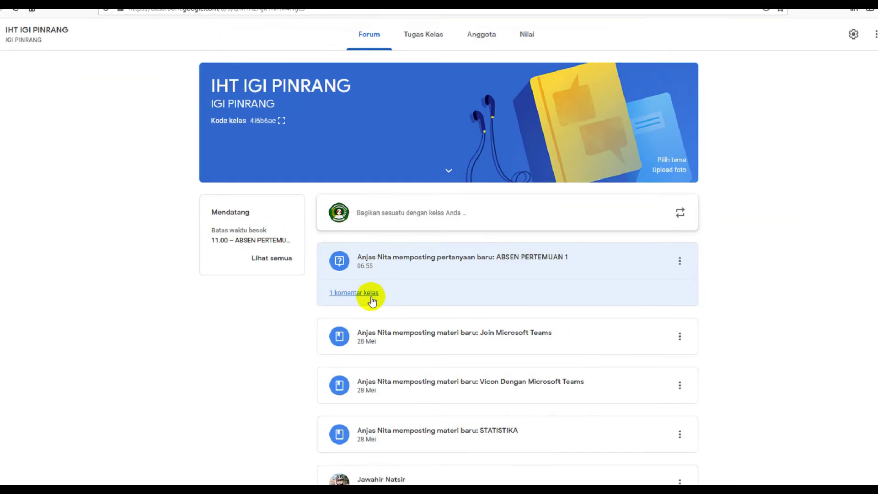
left_click(456, 265)
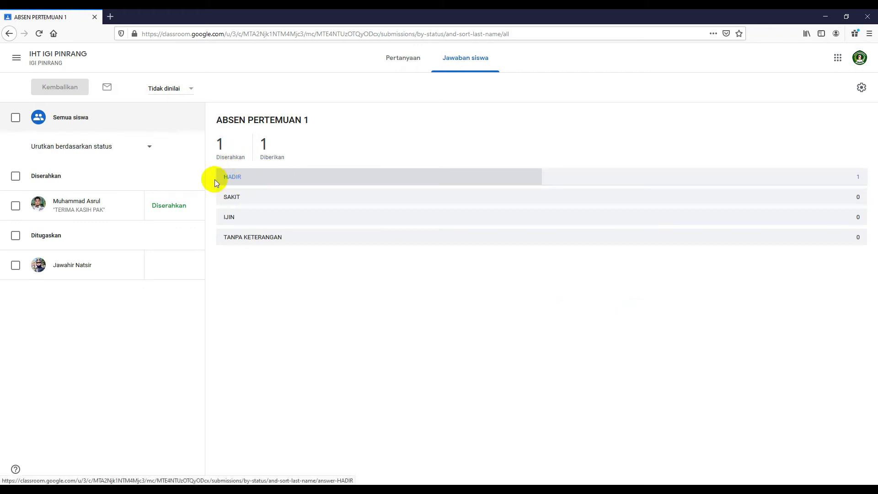
left_click(172, 207)
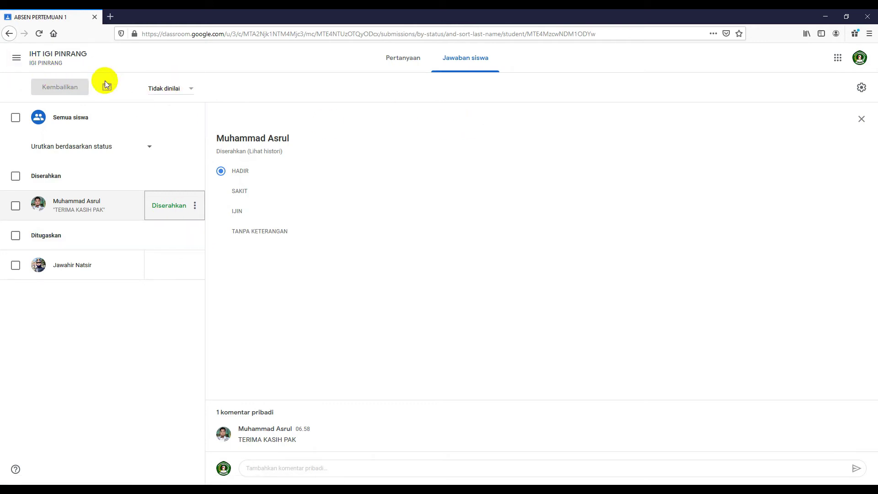
left_click(10, 33)
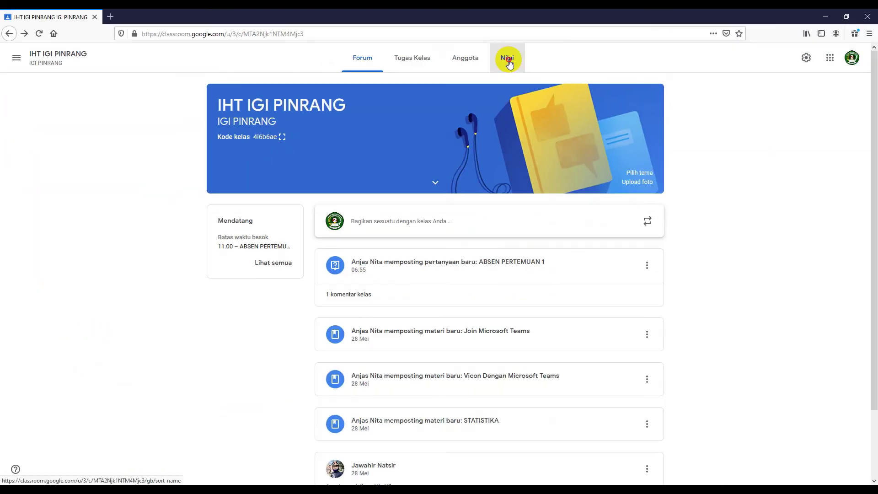
- Open the class gradebook (Nilai) and dismiss its introductory tips
left_click(507, 58)
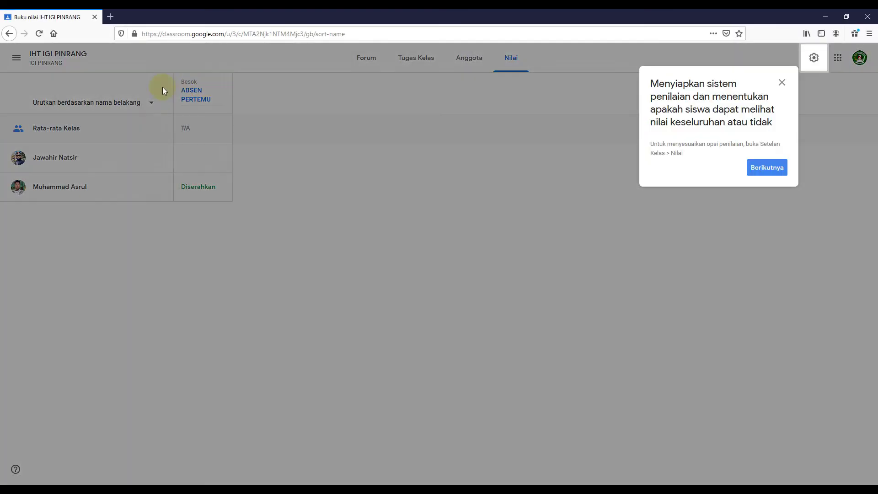
left_click(773, 170)
left_click(358, 138)
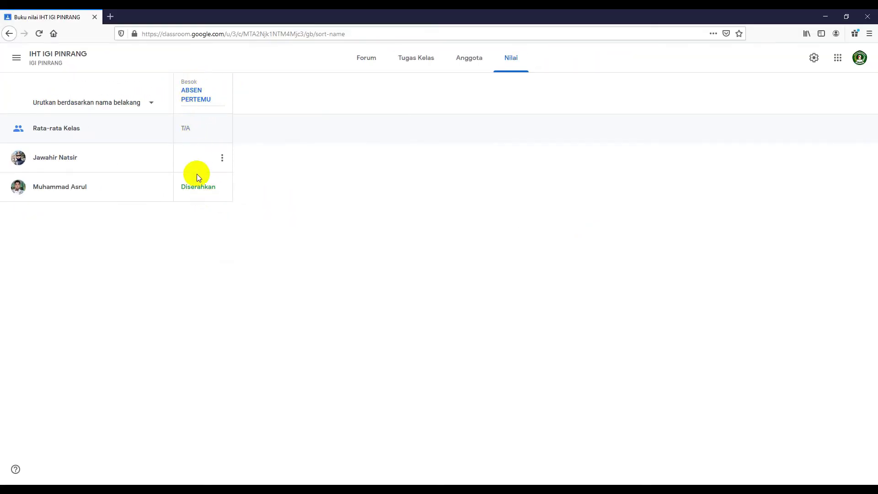
- Return the submitted attendance work to the student with a private comment beginning "TERIMA KASIH NAK, TINGKATKAN"
left_click(222, 187)
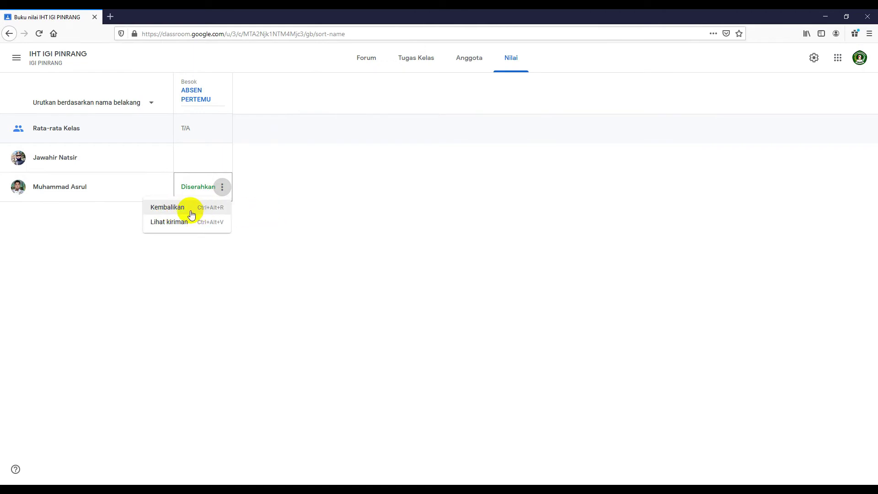
left_click(423, 233)
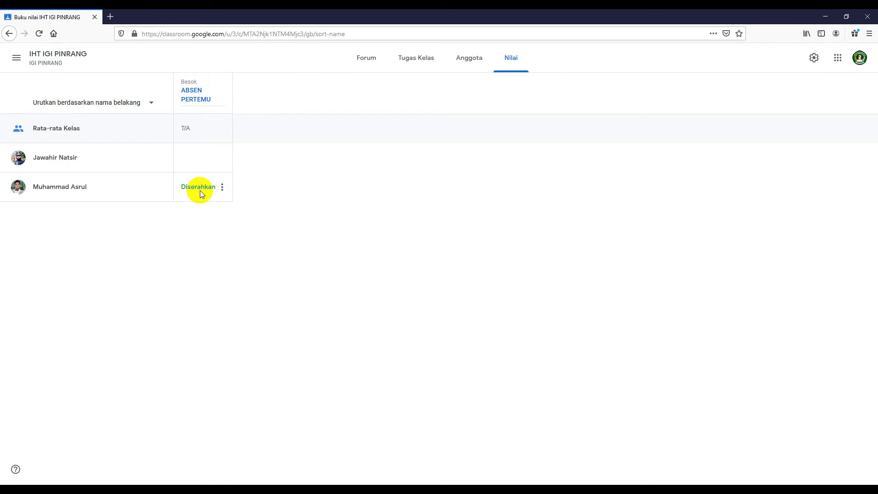
left_click(201, 188)
left_click(224, 188)
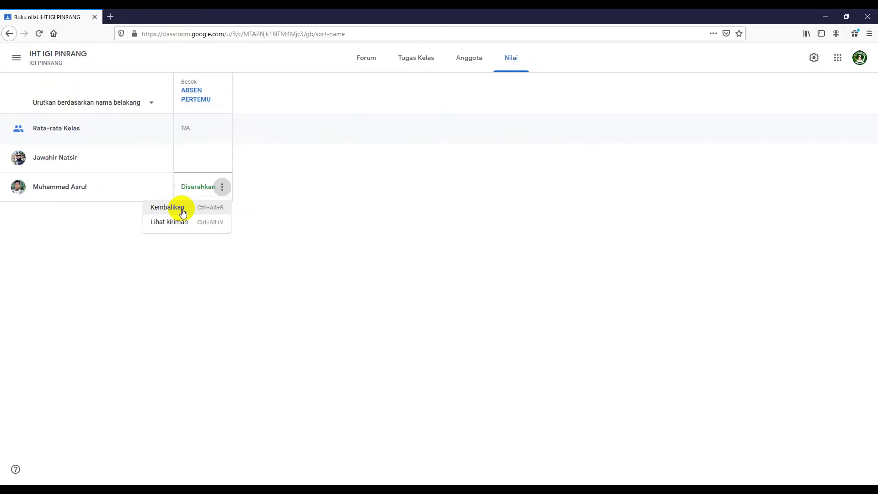
left_click(183, 210)
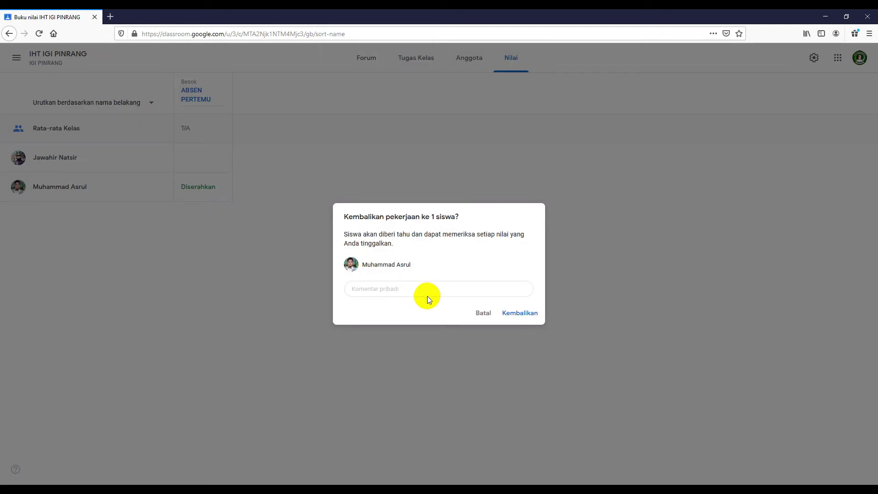
left_click(395, 287)
type("TERIMN")
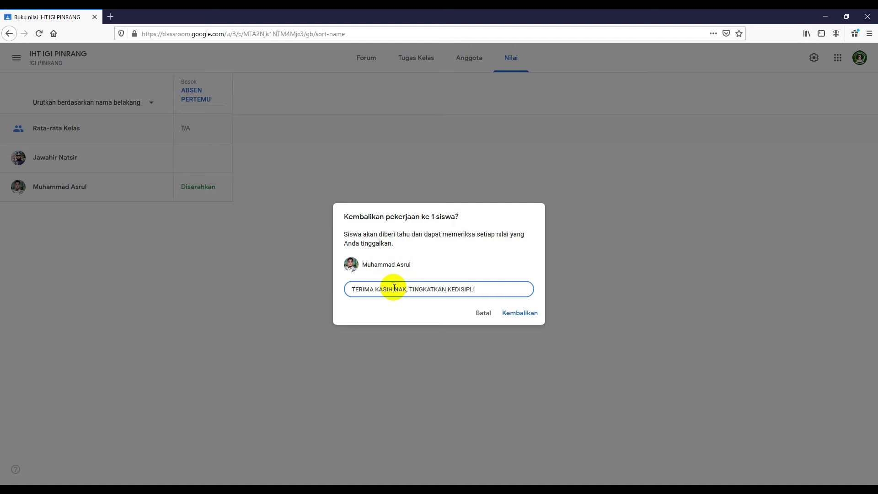
left_click(394, 288)
left_click(526, 320)
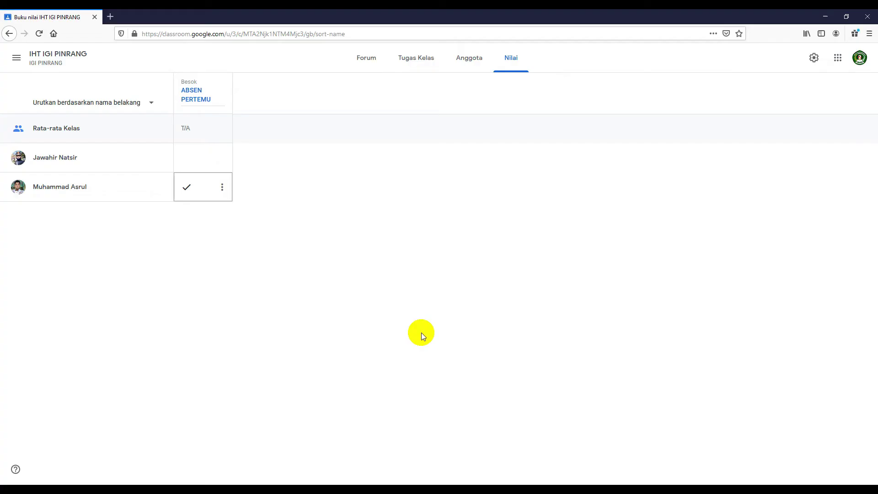
- Switch to the Notepad notes, replace "GF" in item b with "GOOGLE FORMULIR", and minimize the notes
key("alt+Tab")
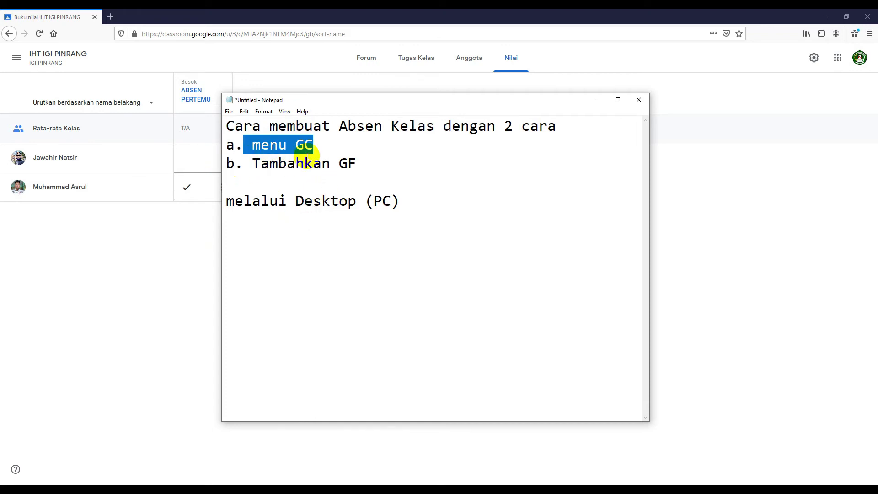
left_click(418, 126)
left_click_drag(443, 127, 457, 128)
left_click_drag(339, 164, 226, 164)
left_click(358, 160)
left_click(347, 165)
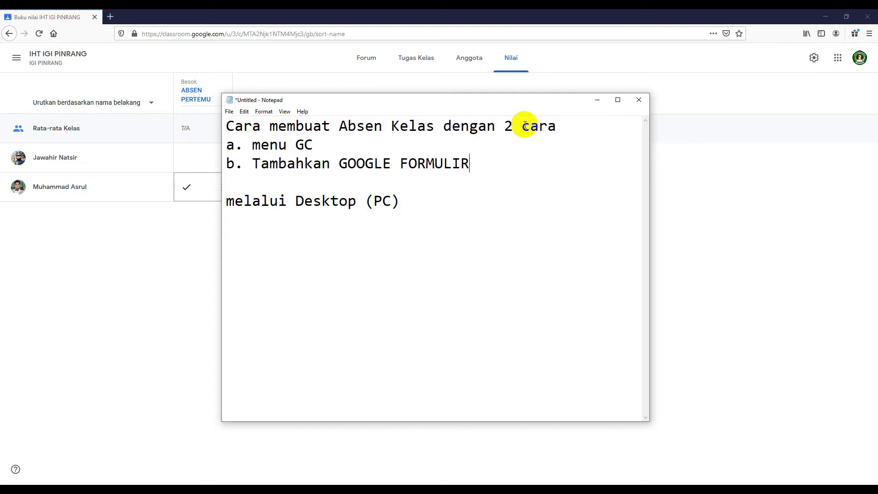
left_click(598, 100)
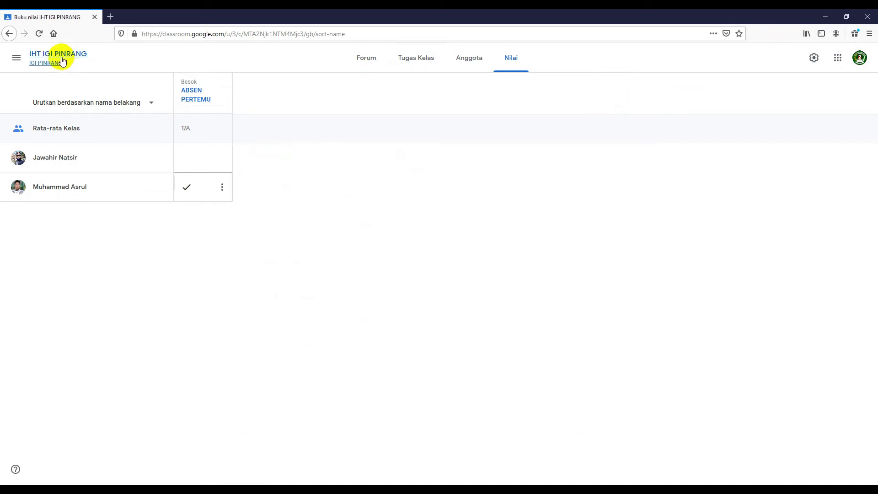
- Go back to the list of classes and open the IHT IGI PINRANG class
left_click(16, 58)
left_click(41, 62)
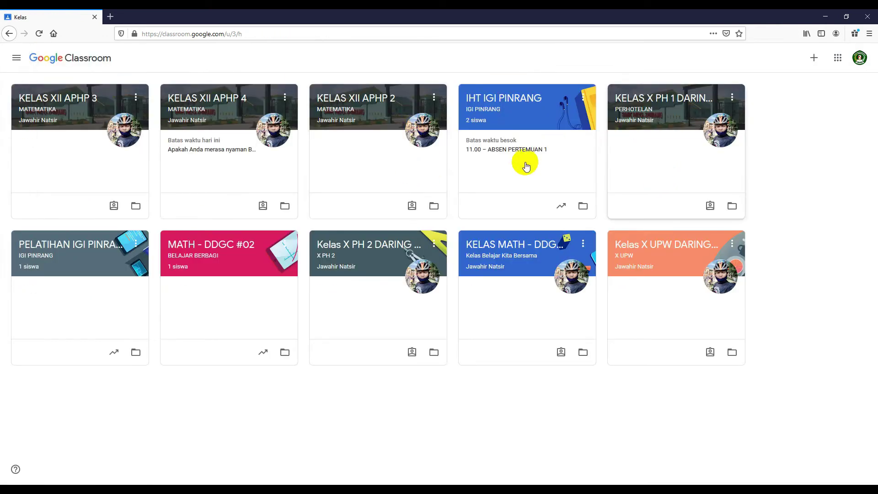
left_click(529, 124)
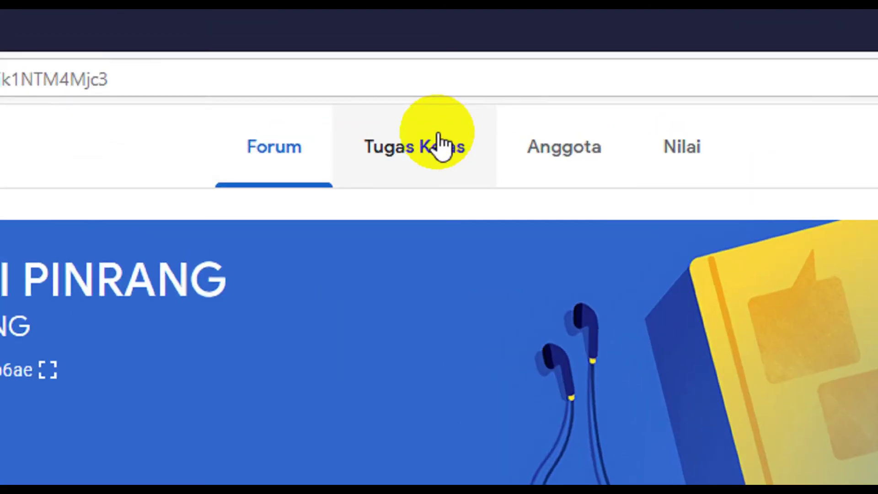
- Open the draft assignment ABSEN PERTEMUAN 2 from the class's Tugas Kelas page and check its title, instructions and points settings
left_click(420, 64)
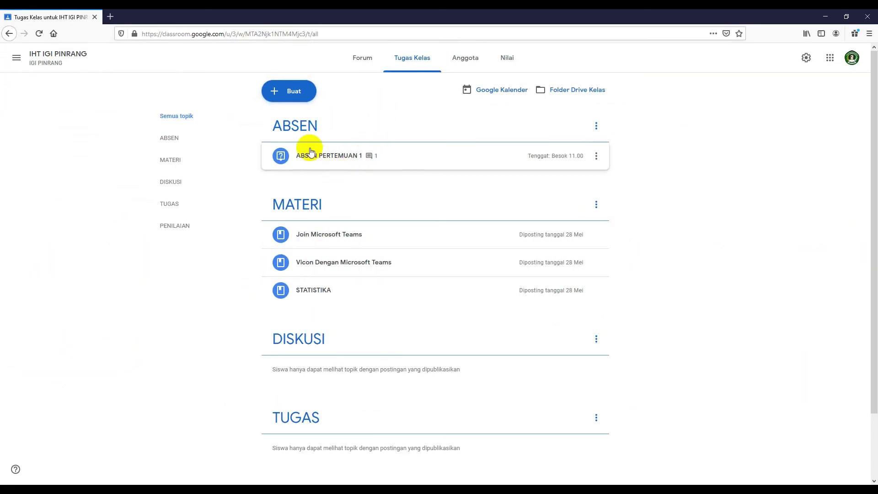
left_click(296, 94)
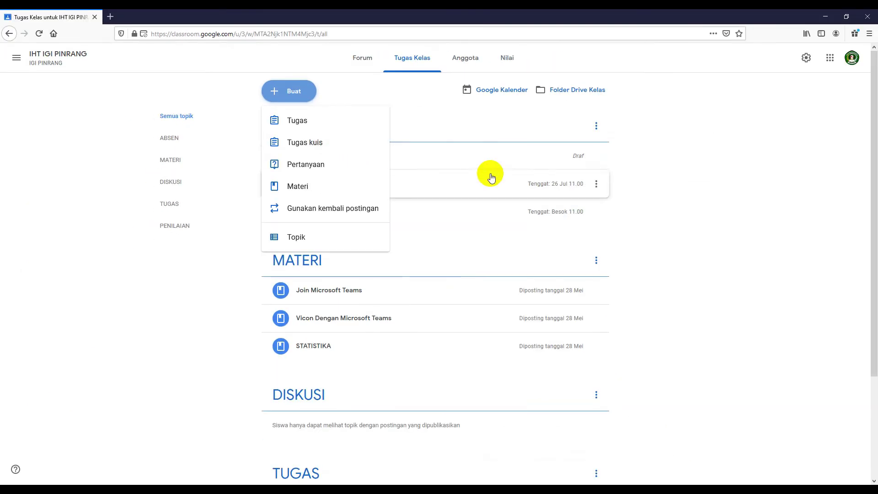
left_click(439, 150)
left_click(452, 152)
left_click_drag(128, 97, 24, 96)
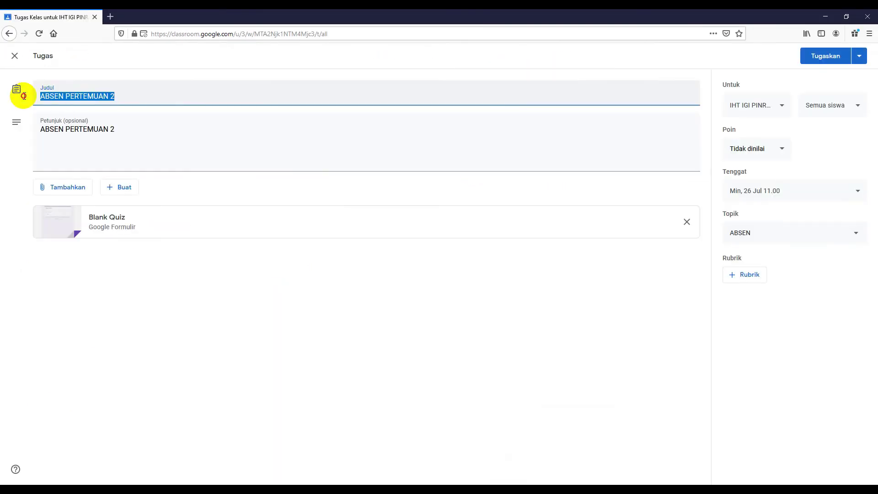
left_click_drag(133, 129, 8, 130)
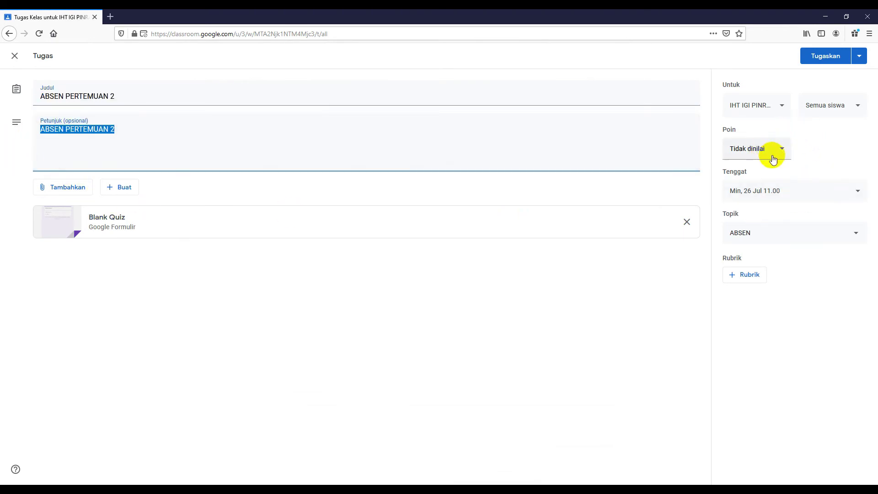
left_click(782, 154)
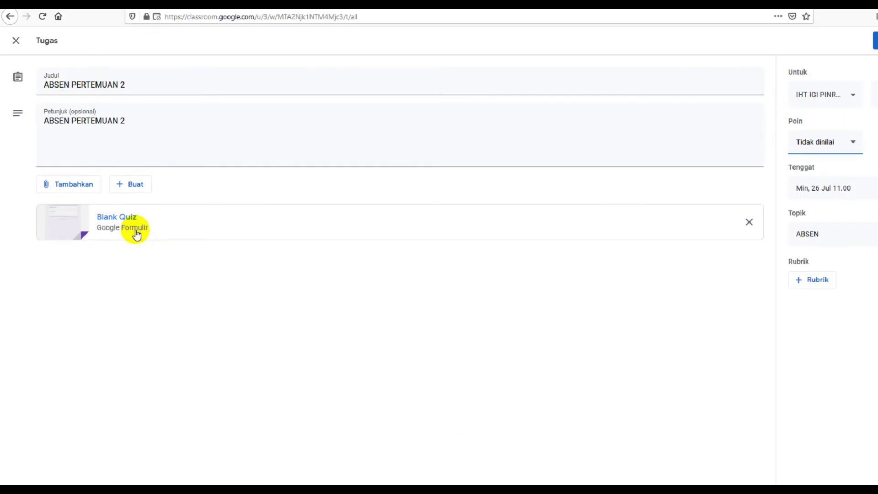
- Open the assignment's attached Blank Quiz form, dismiss the quiz tour offer, and title the form "ABSEN PERTEMUAN 2"
left_click(137, 228)
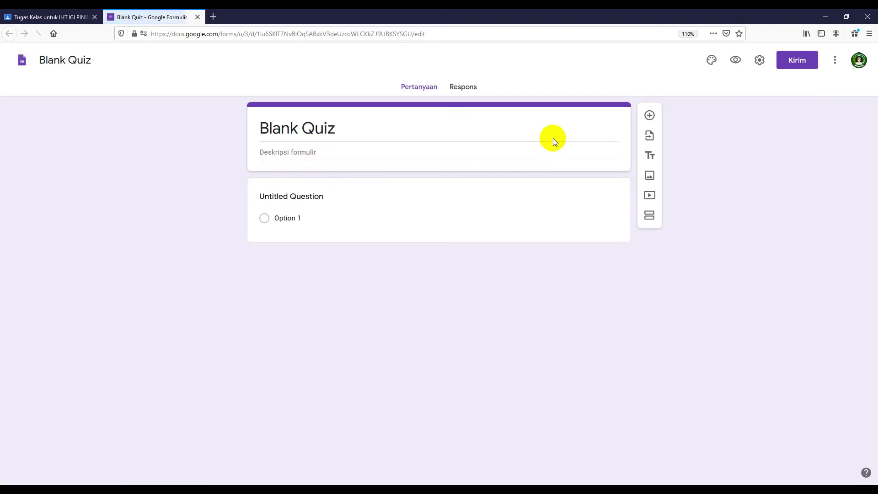
left_click(88, 64)
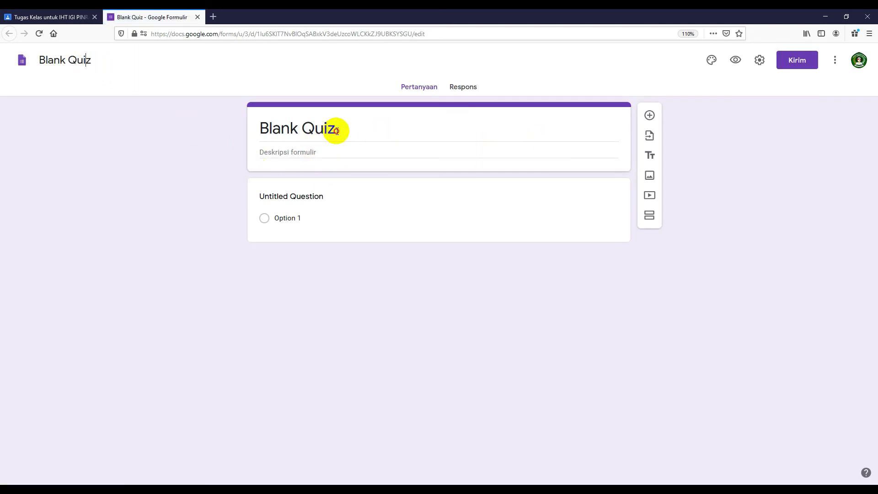
left_click(273, 131)
triple_click(331, 124)
left_click(286, 125)
type("ABSEN")
left_click(287, 128)
triple_click(347, 129)
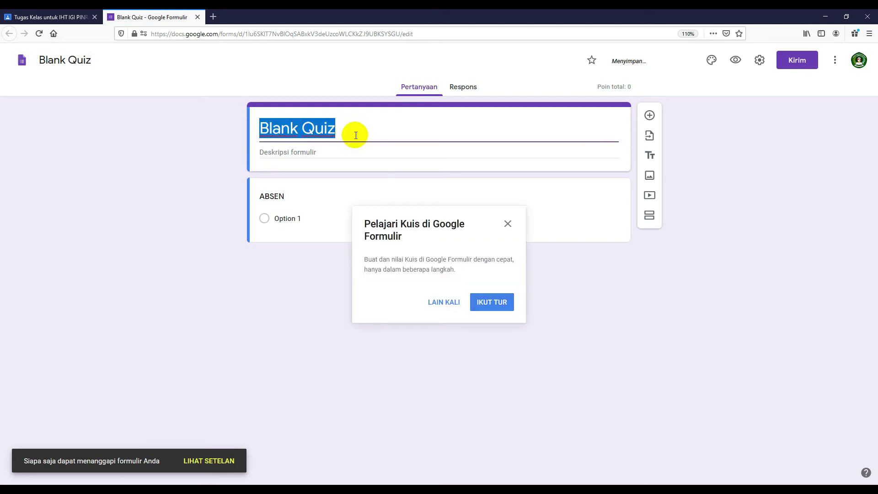
left_click(506, 223)
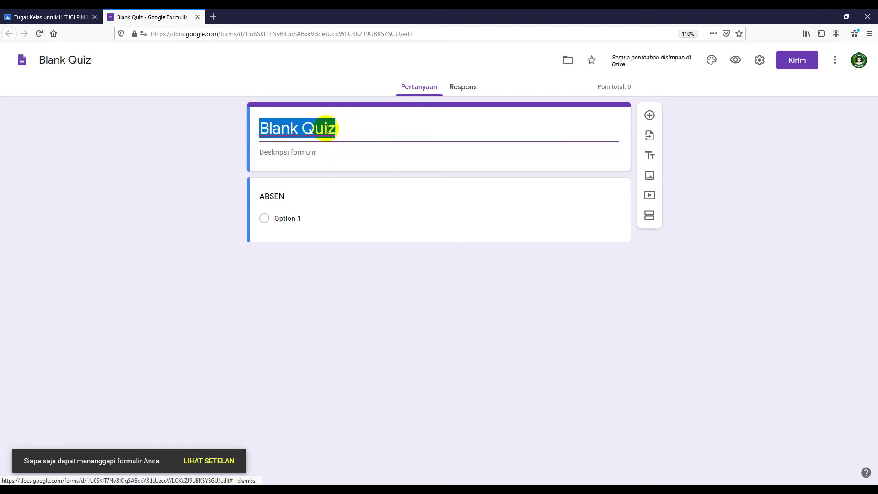
type("ABSEN PERTEMUAN 2")
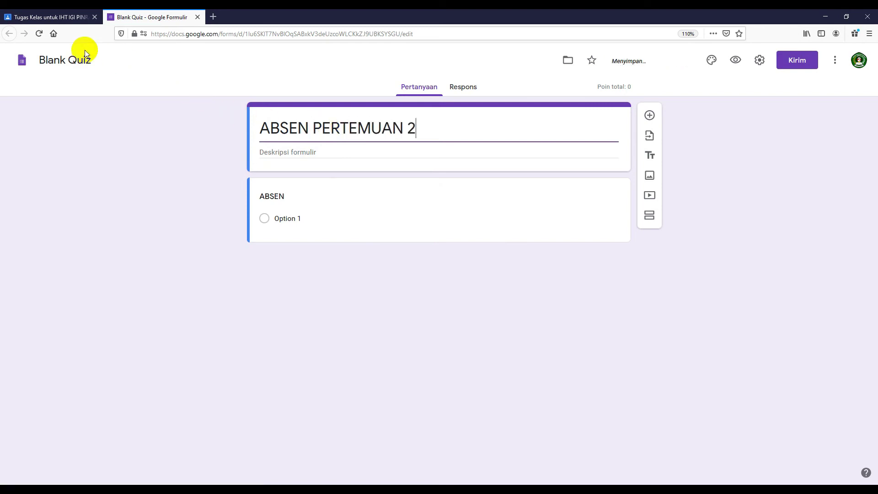
- Rename the form file from its default name to "ABSEN 2"
left_click(89, 59)
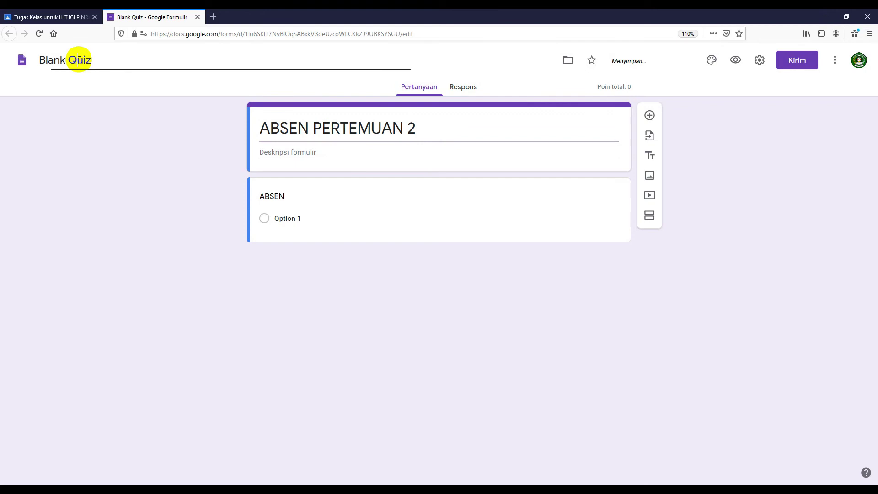
left_click_drag(96, 59, 26, 62)
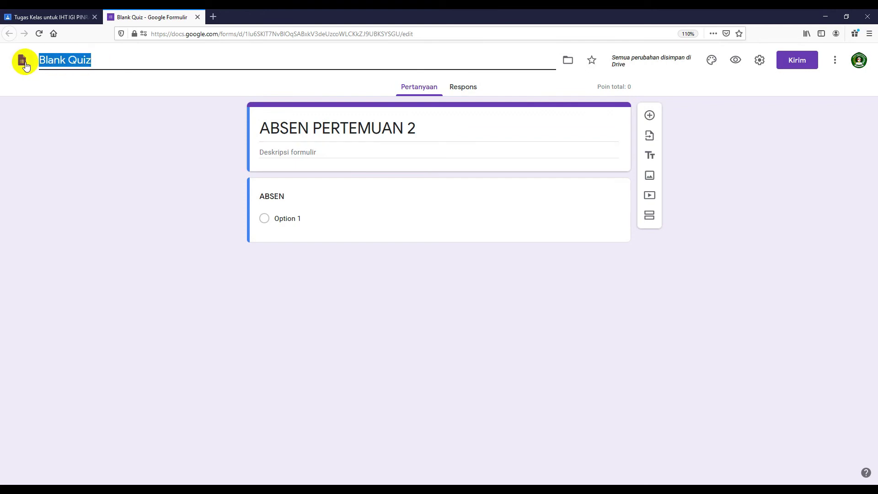
type("ABSNE")
key("BackSpace")
key("BackSpace")
type("EN 2")
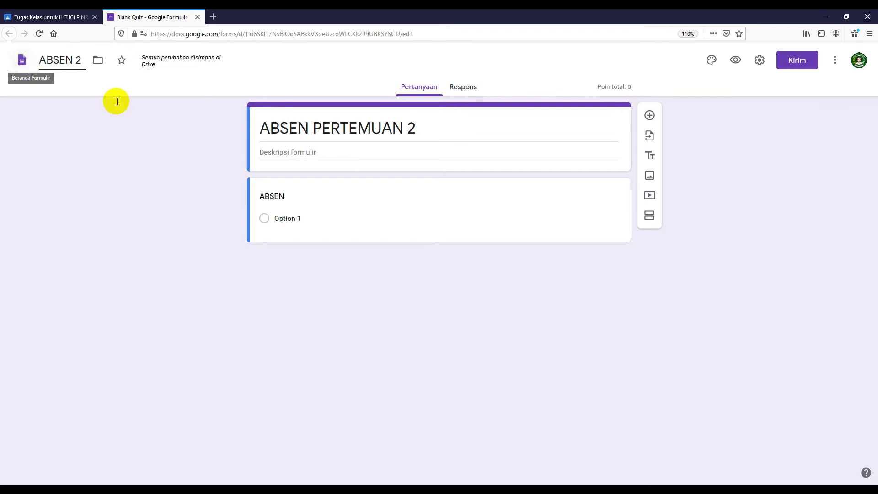
- Make the first question a required short answer titled "NAMA" and add a second required short-answer question titled "NIS"
left_click(341, 197)
type("NAMA")
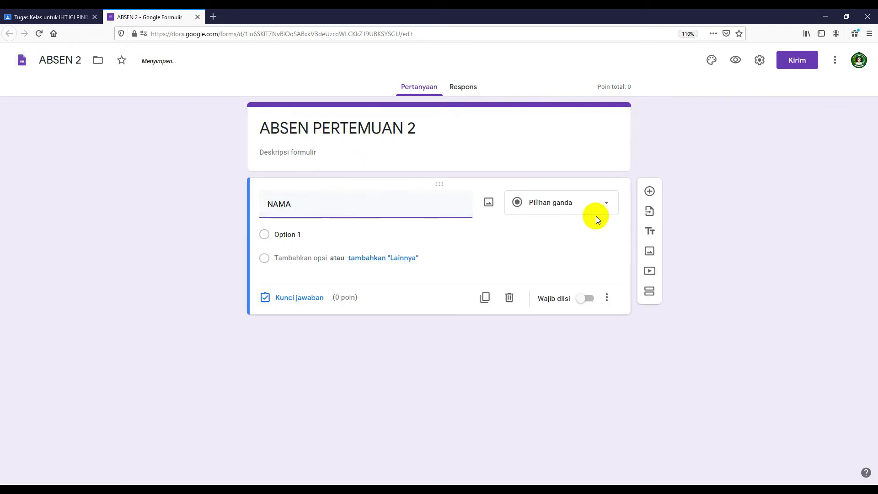
left_click(606, 202)
left_click(556, 145)
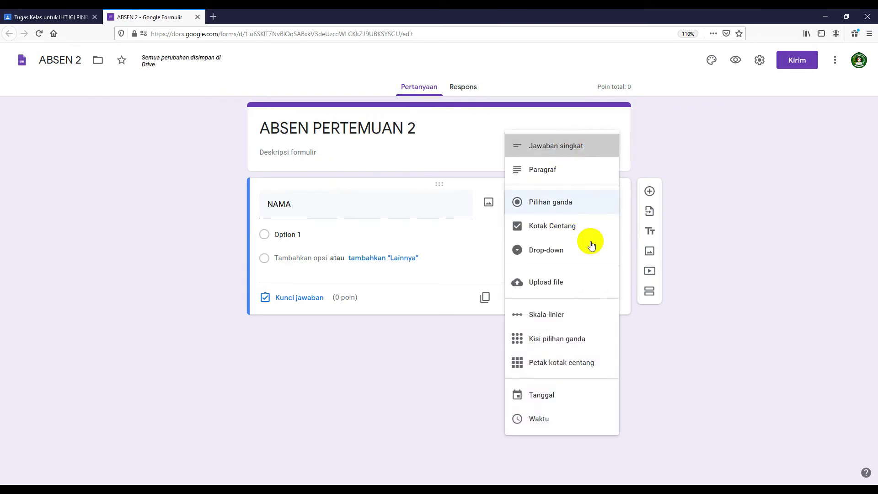
left_click(587, 282)
left_click(649, 192)
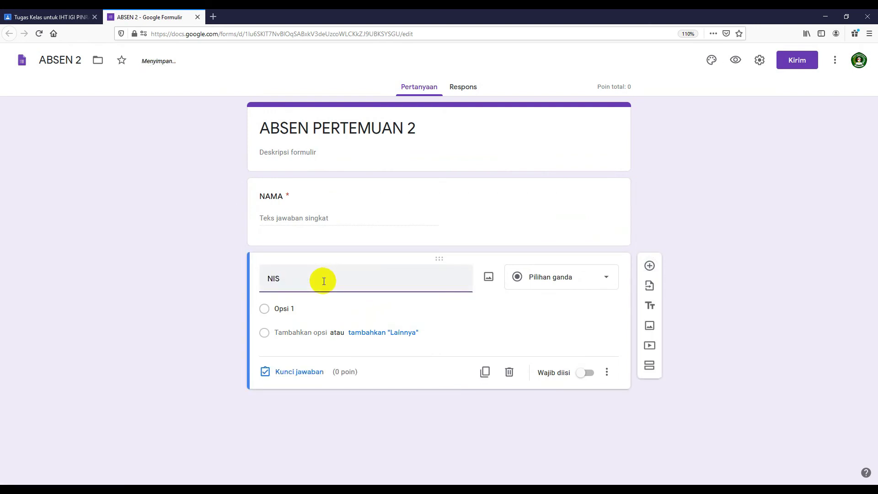
left_click(587, 413)
- Add a required multiple-choice question "STATUS KEHADIRAN" with the options HADIR, IJIN, SAKIT and ALPA
left_click(650, 265)
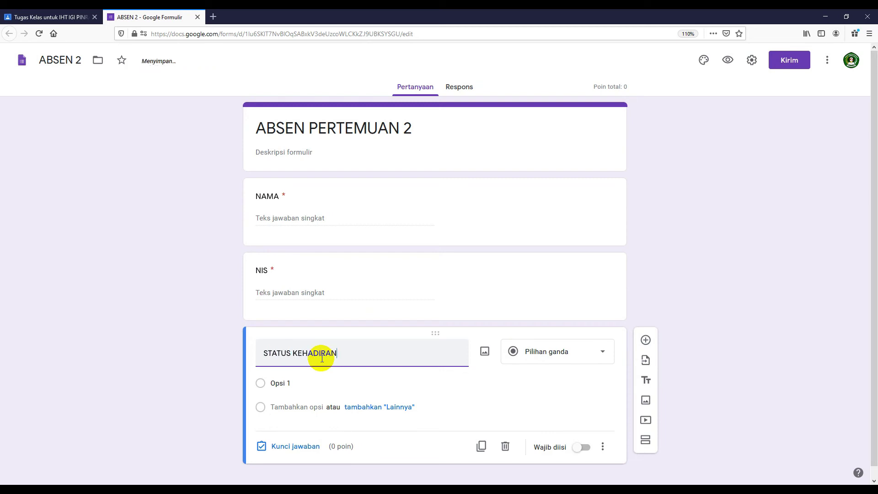
left_click(334, 384)
type("HADIR")
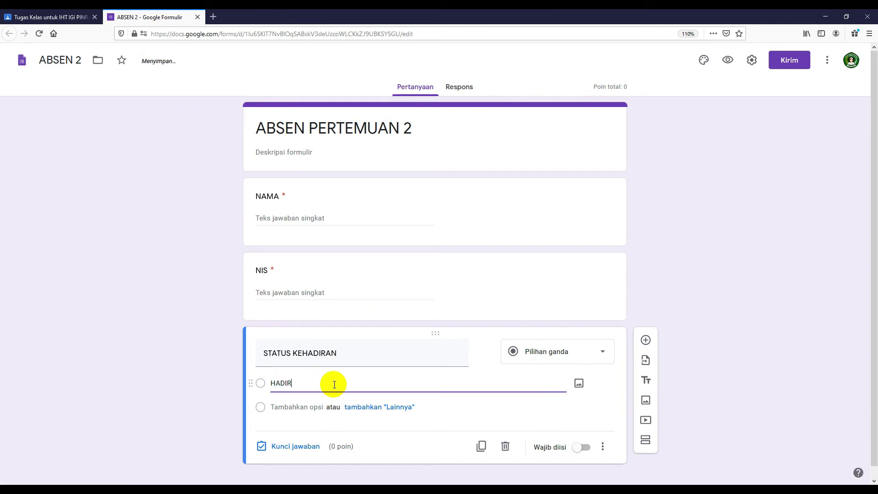
left_click(290, 407)
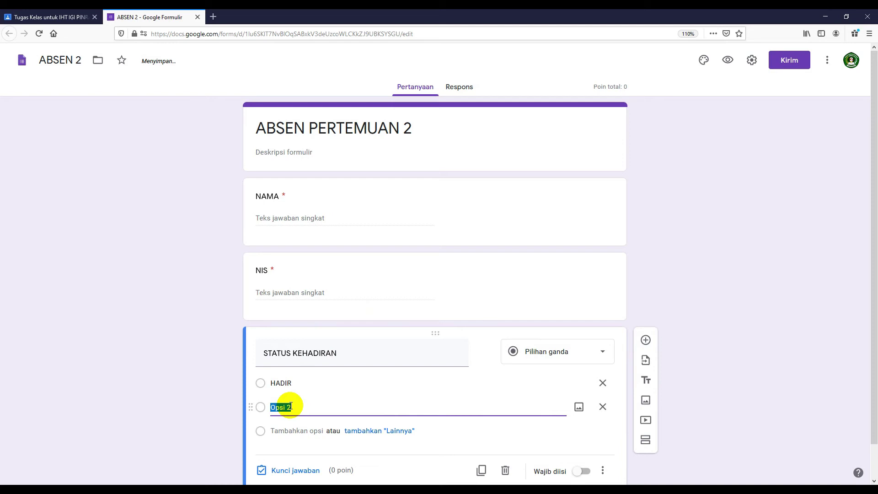
type("IJIN")
left_click(285, 430)
type("SAKIT")
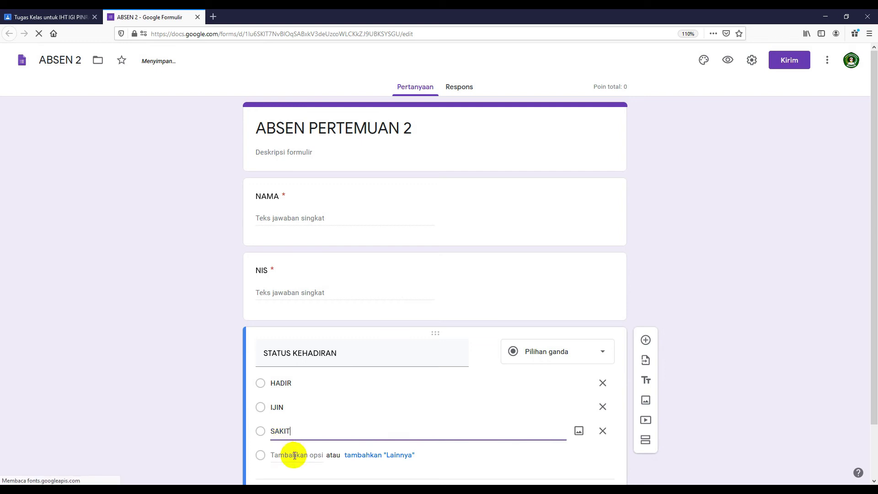
left_click(295, 455)
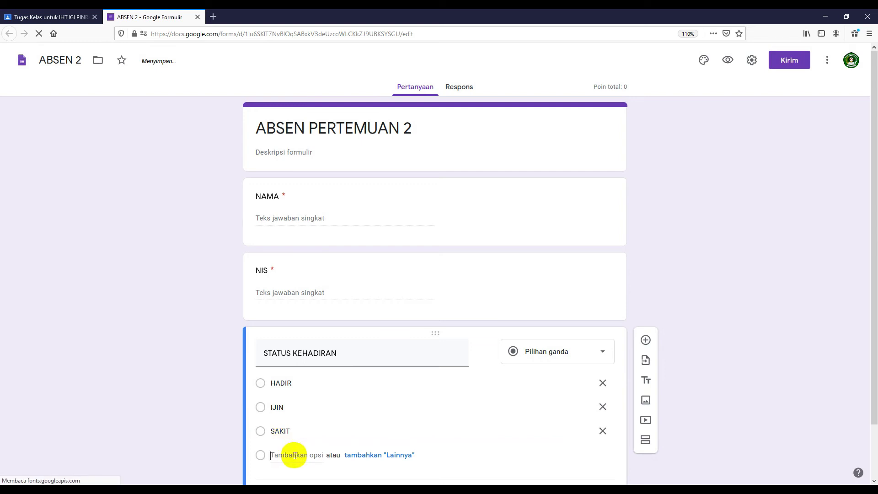
type("ALPA")
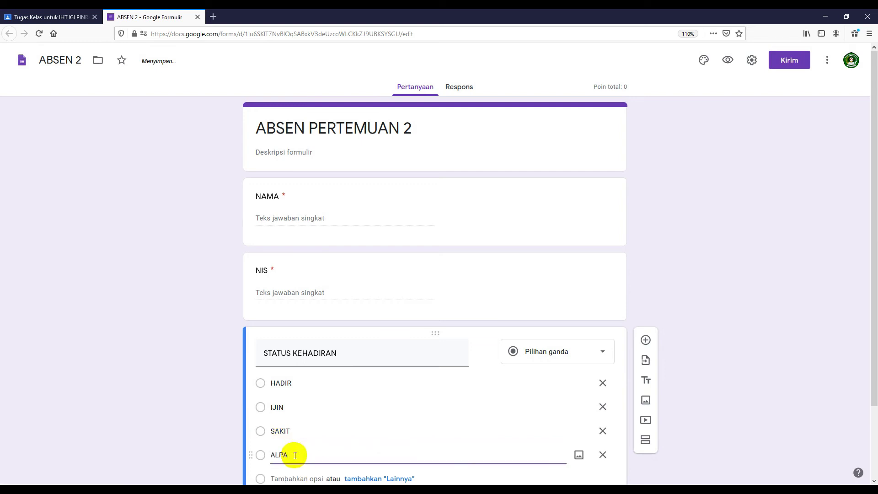
scroll(793, 292, "down", 2)
left_click(586, 437)
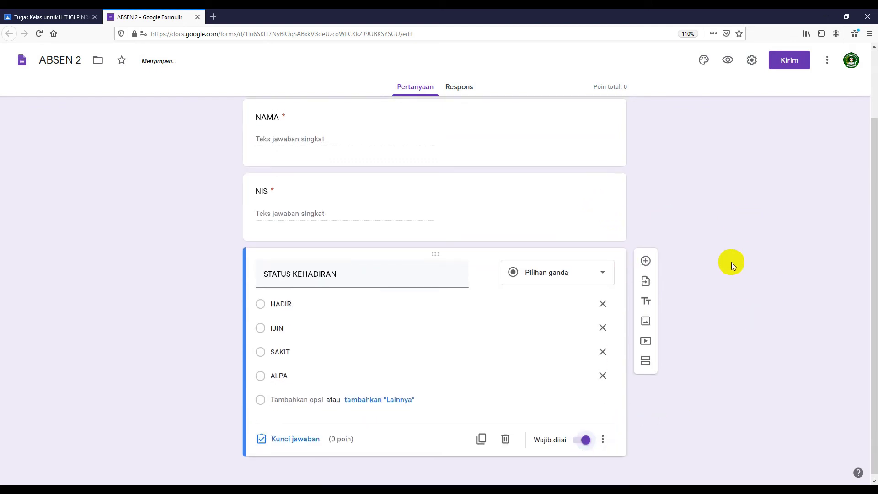
scroll(731, 262, "up", 2)
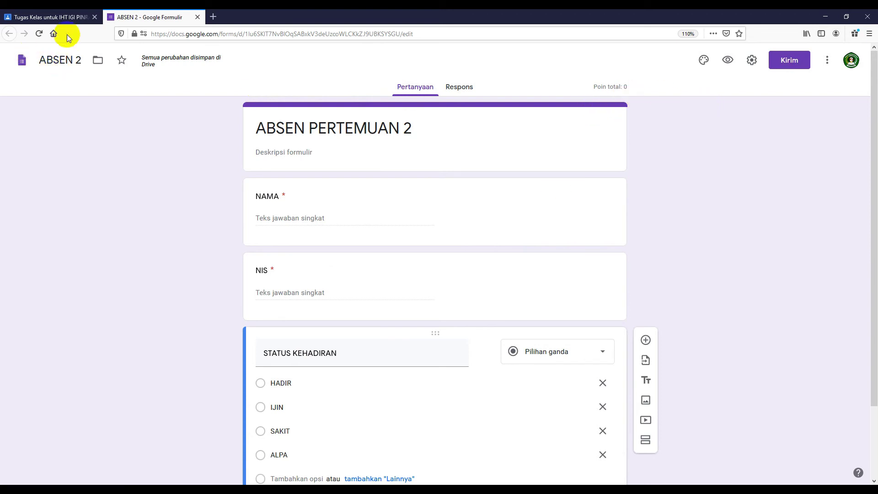
- Return to the Google Classroom assignment ABSEN PERTEMUAN 2 and assign it to the class
left_click(50, 16)
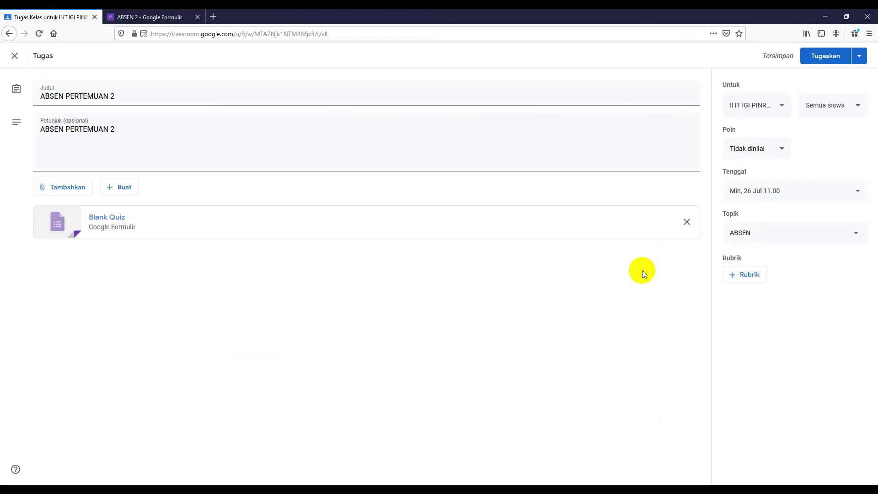
left_click(830, 61)
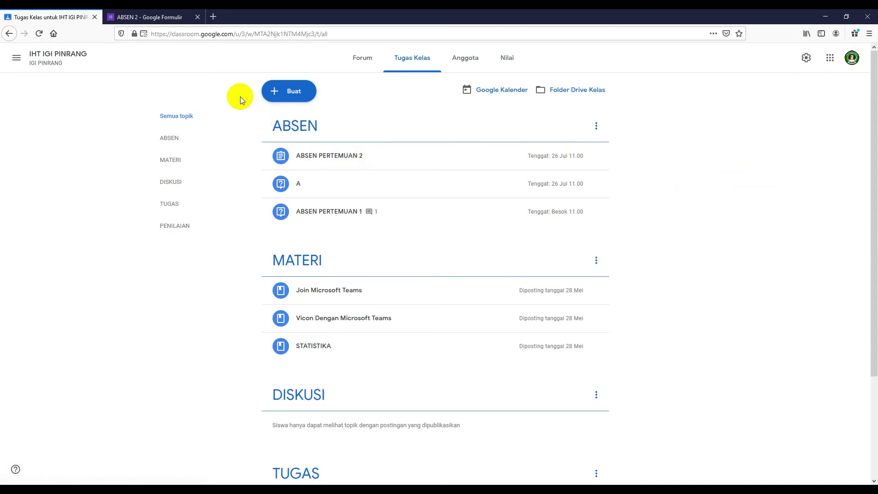
- Go back to the ABSEN 2 form and limit respondents to 1 response in its general settings
left_click(168, 21)
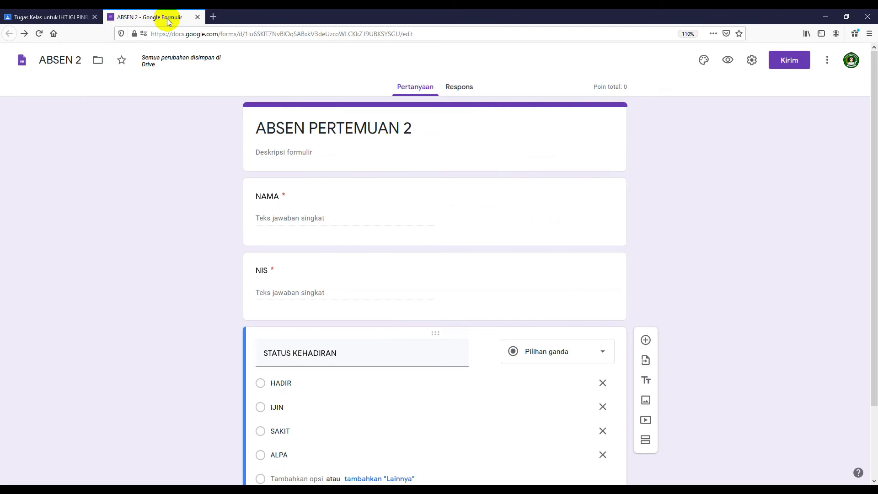
left_click(752, 61)
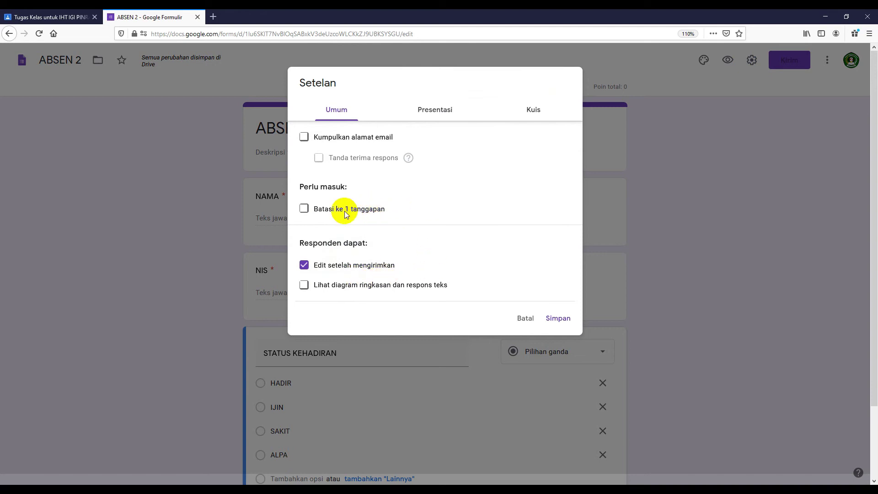
left_click(304, 209)
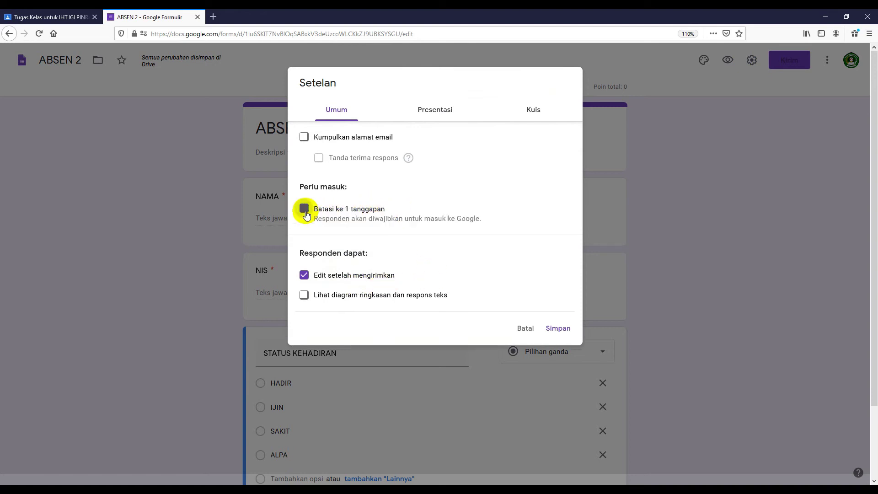
- Set the form's confirmation message to "ABSEN TELAH DIREKAM" with "TERIMA KASIH" on a line below
left_click(451, 113)
left_click(336, 224)
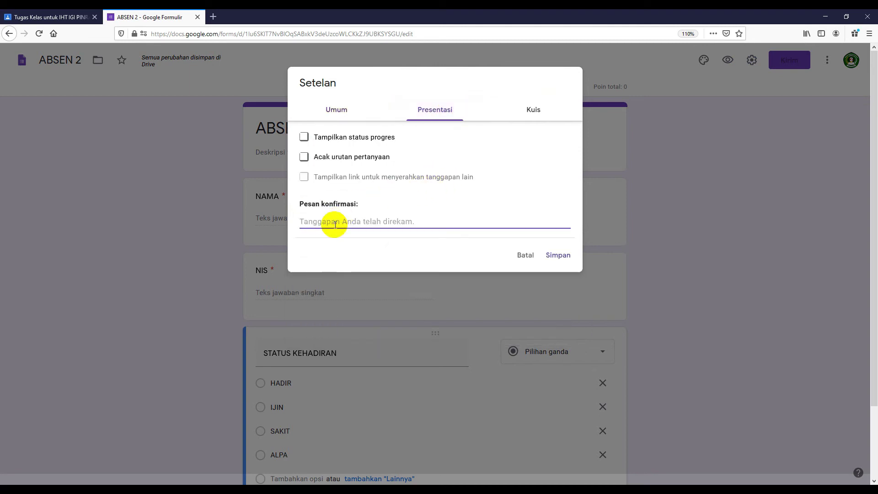
type("ABSEN TELAH DIREKAM")
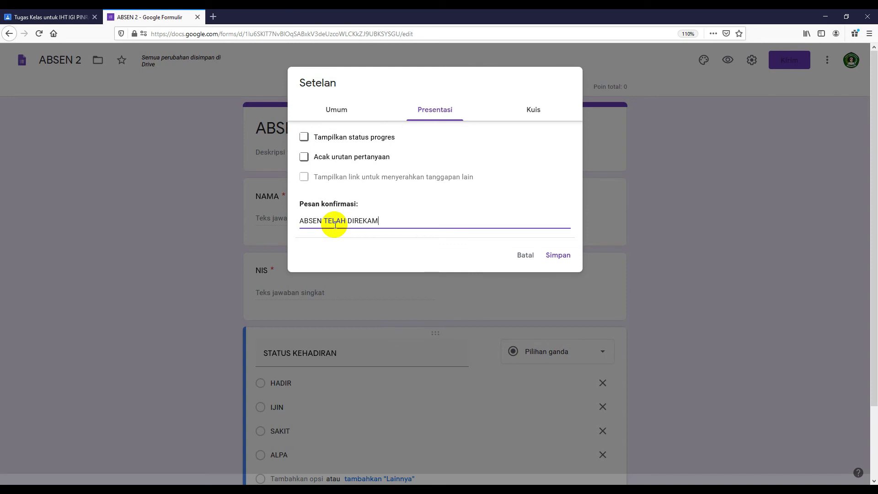
key("Return")
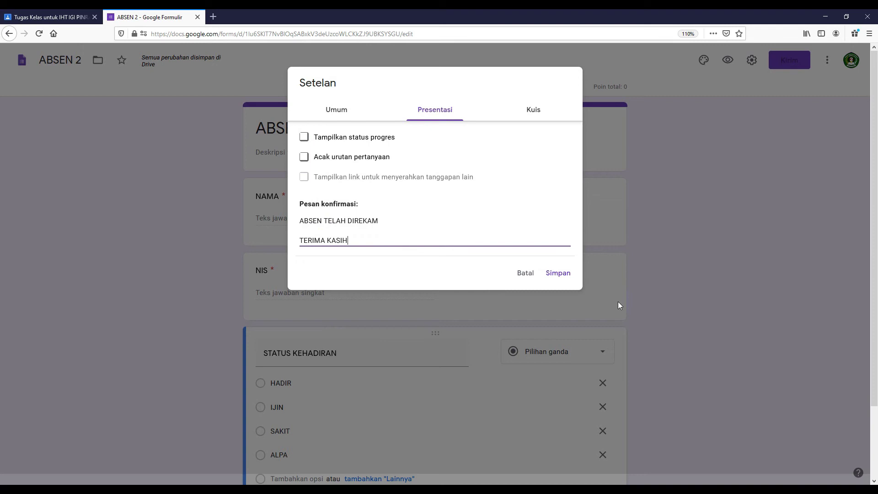
- Turn off the quiz mode of the ABSEN 2 form, review the general and presentation settings, and save them
left_click(534, 114)
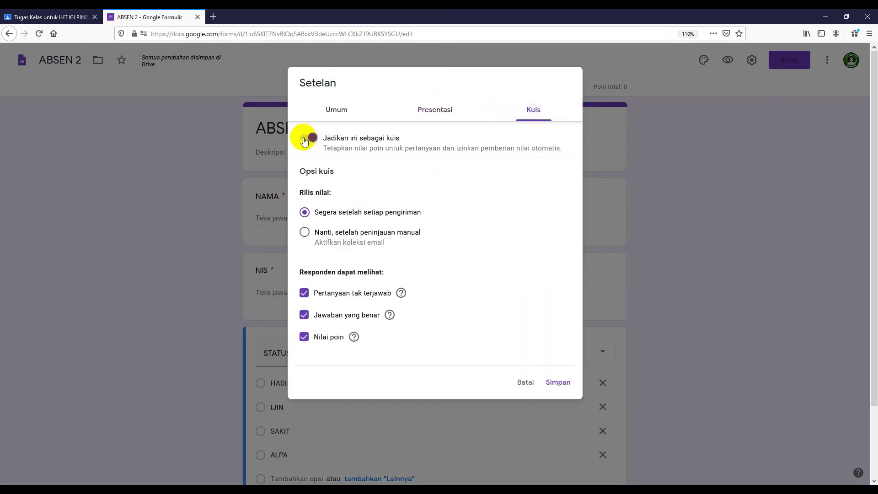
left_click(305, 139)
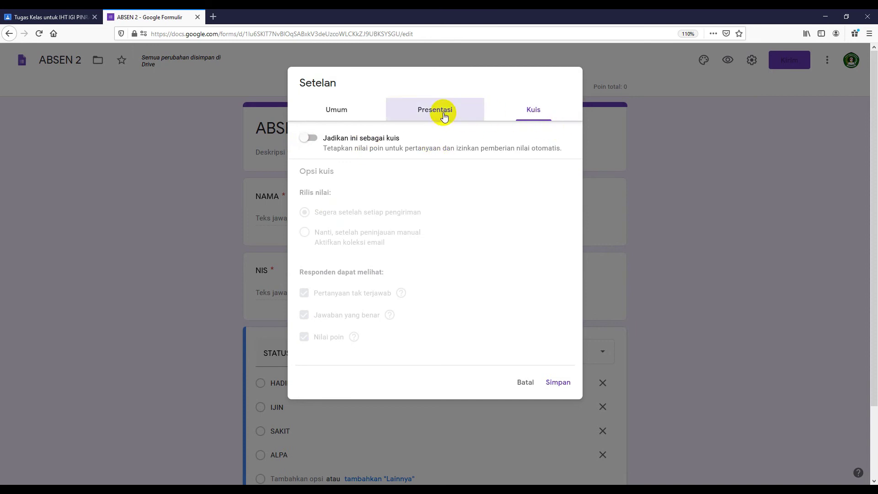
left_click(443, 115)
left_click(343, 117)
left_click(438, 118)
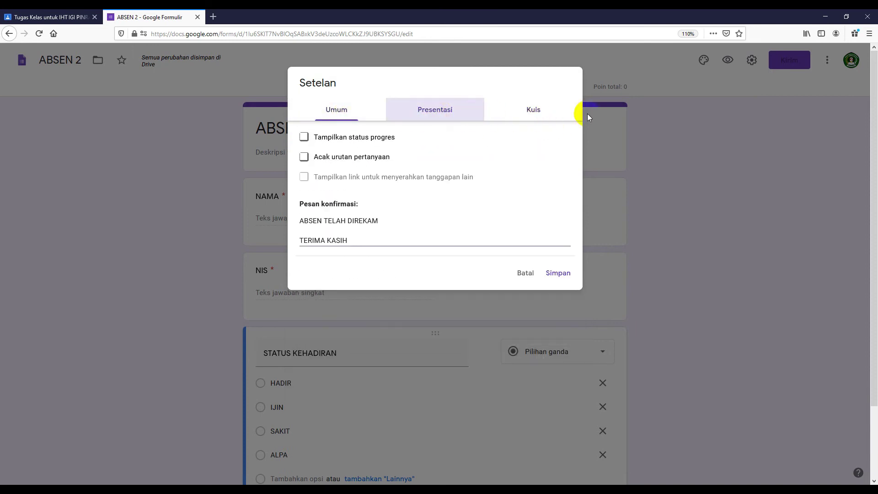
left_click(533, 107)
left_click(435, 114)
left_click(325, 114)
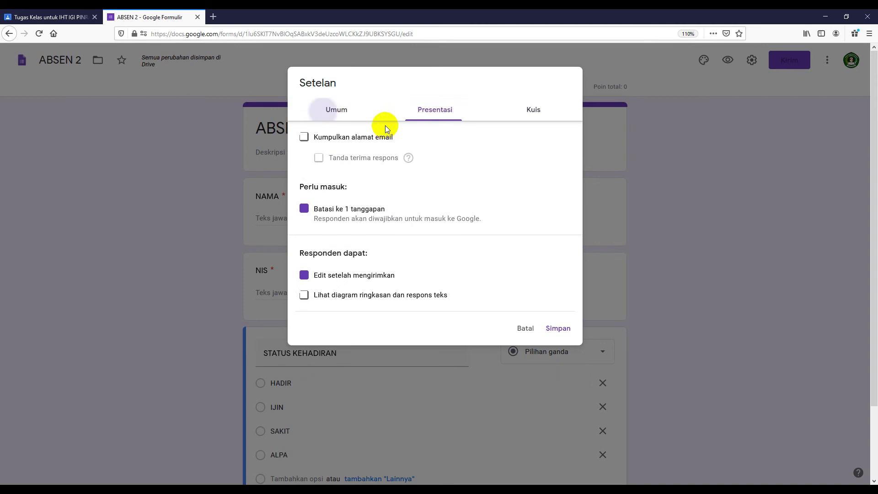
left_click(560, 329)
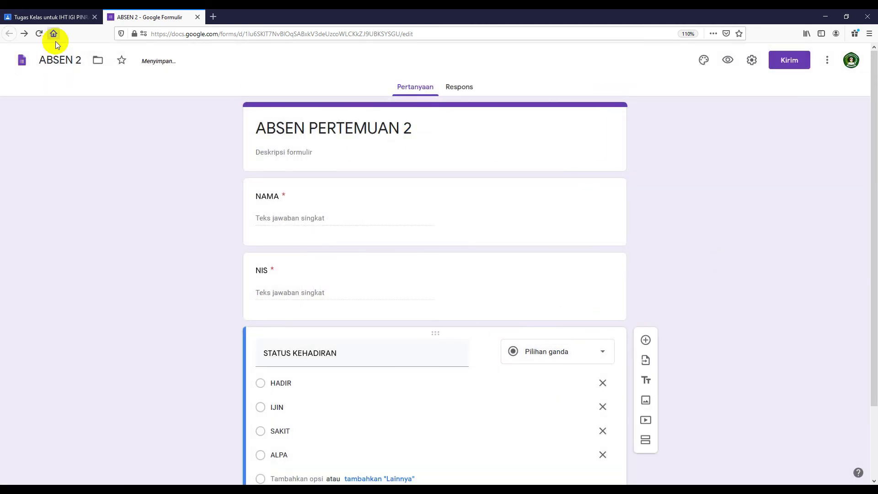
- Switch to the student account's Classroom, open the ABSEN PERTEMUAN 2 assignment in the IHT IGI PINRANG class and open its attached form
left_click(61, 18)
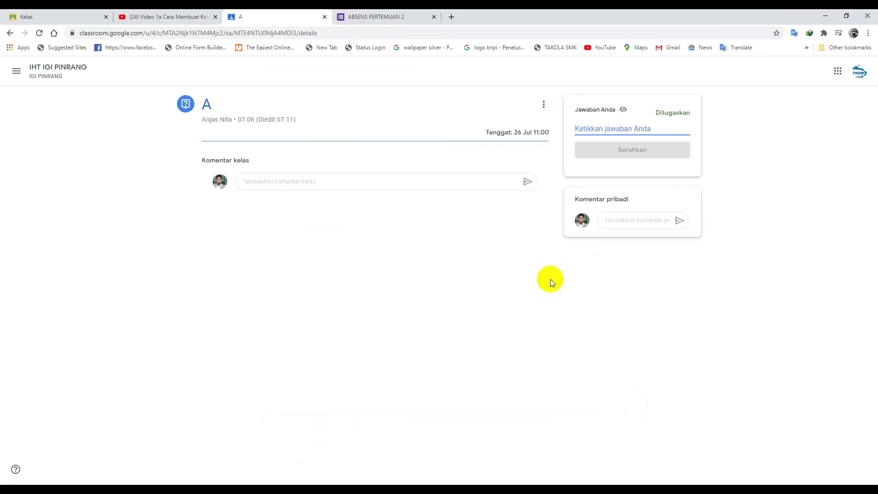
left_click(16, 71)
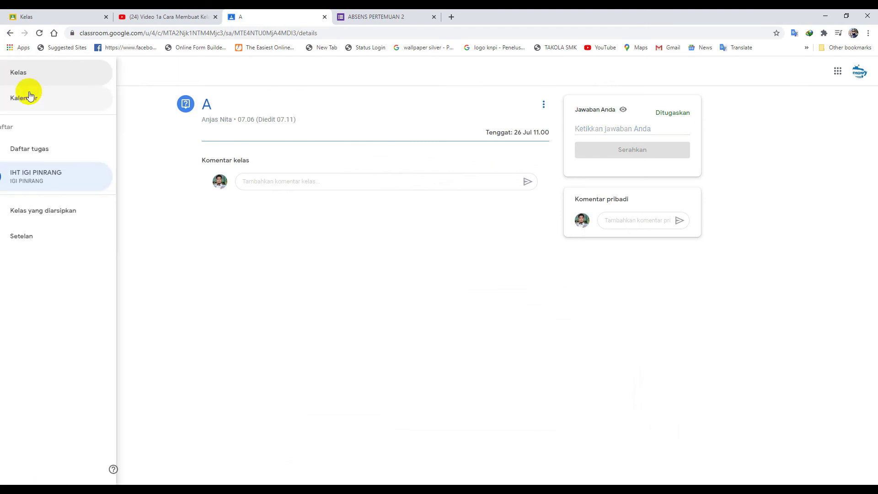
left_click(42, 74)
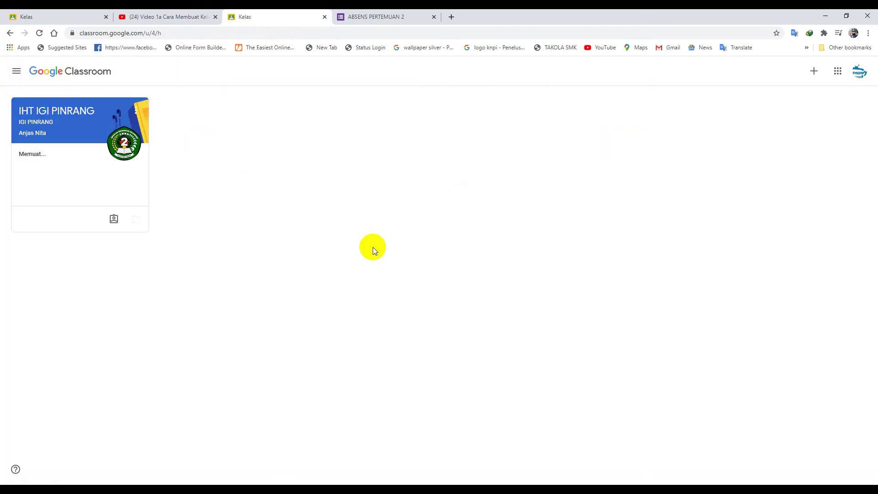
left_click(40, 120)
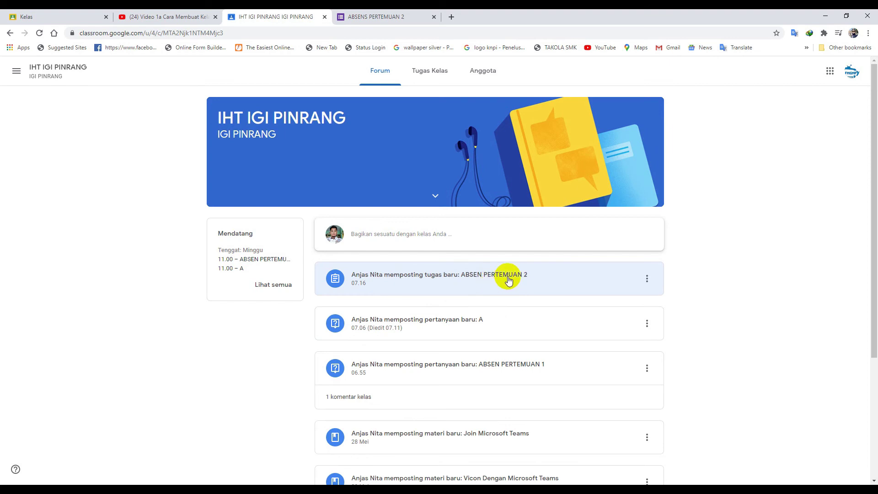
left_click(506, 279)
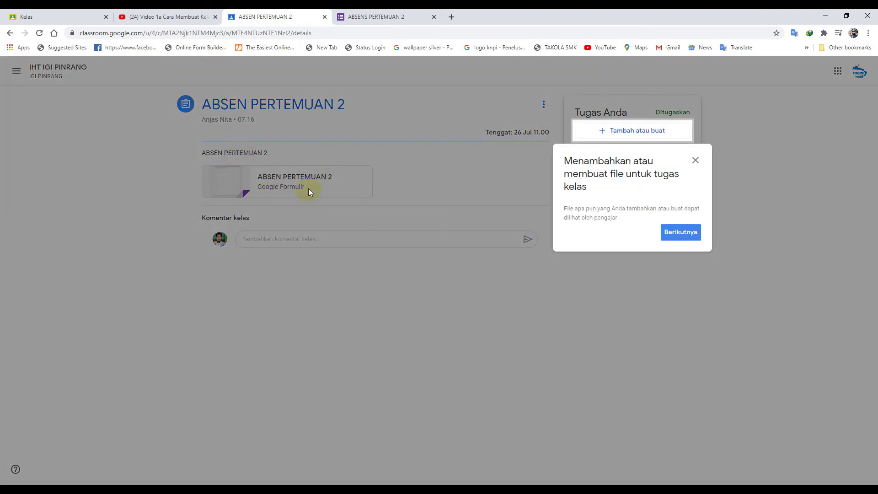
left_click(695, 160)
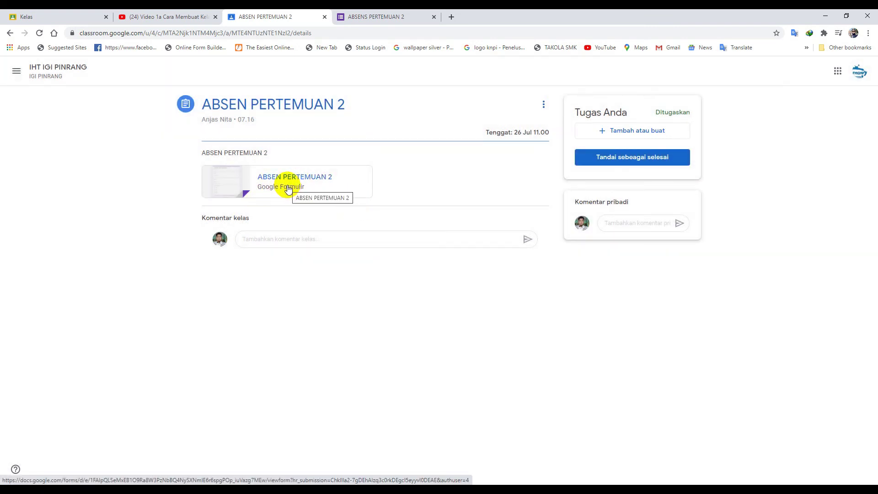
left_click(288, 187)
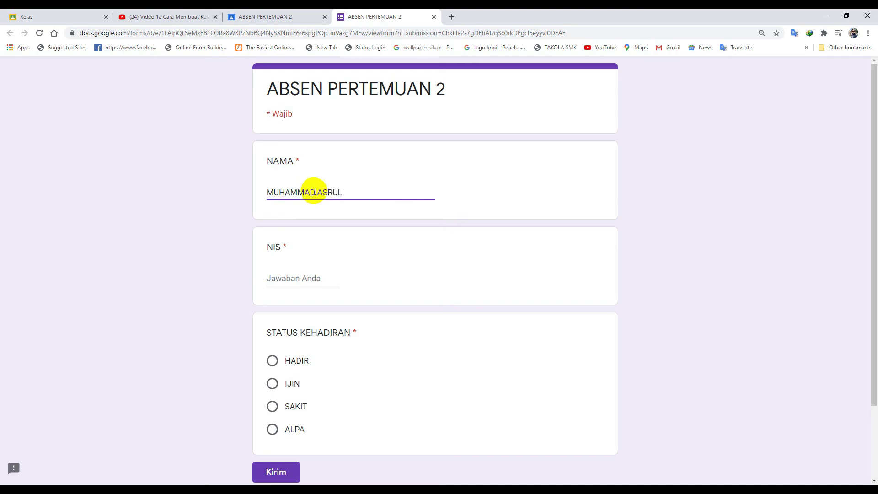
- Fill in the attendance form with the student's name and NIS number, choose HADIR as STATUS KEHADIRAN, and submit it
left_click(313, 282)
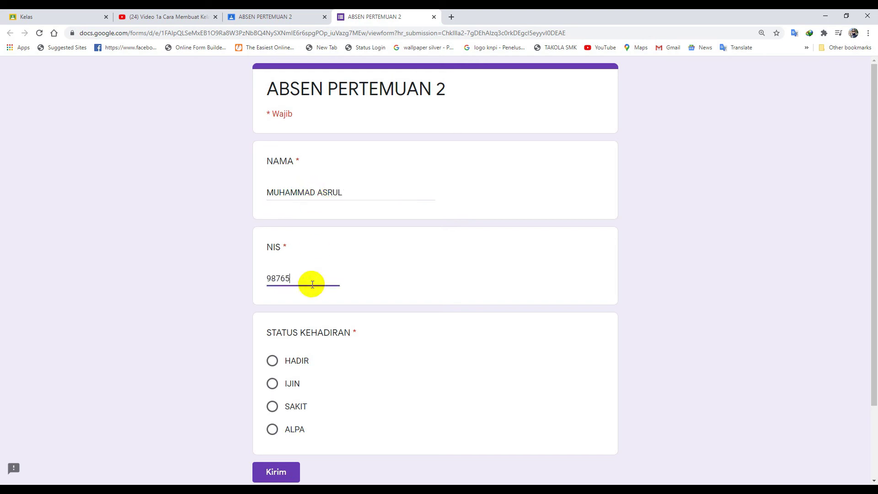
type("9876541230")
left_click(273, 361)
scroll(393, 369, "down", 3)
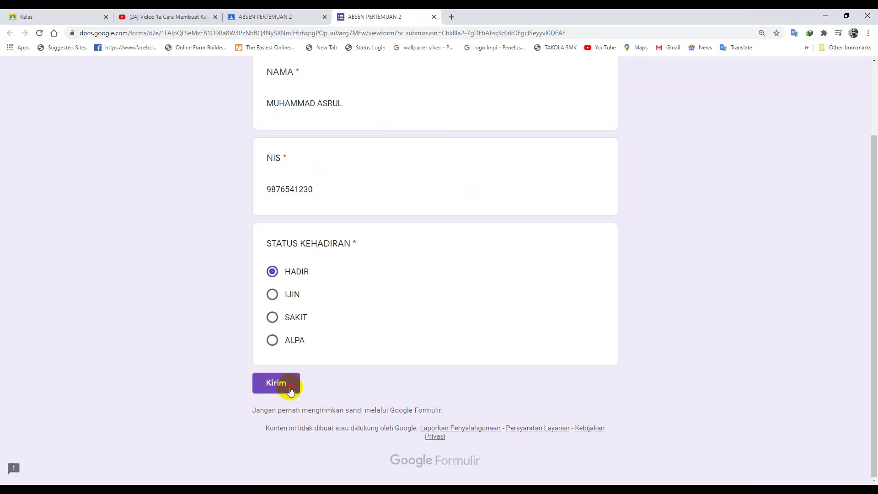
left_click(290, 390)
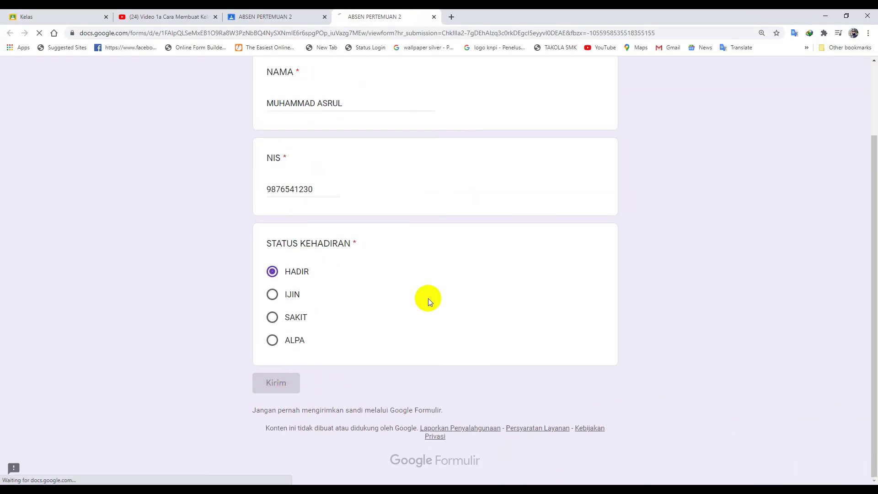
scroll(407, 289, "up", 2)
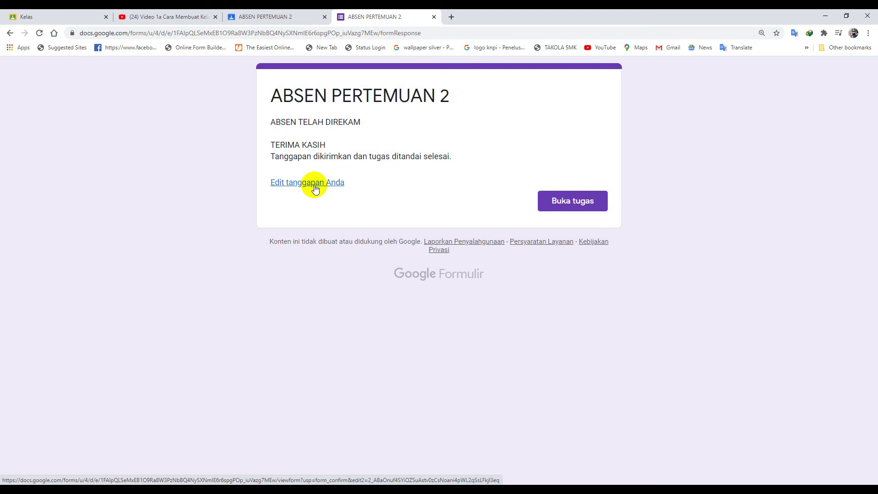
- Open the assignment from the form's confirmation page and mark ABSEN PERTEMUAN 2 as done
left_click(573, 201)
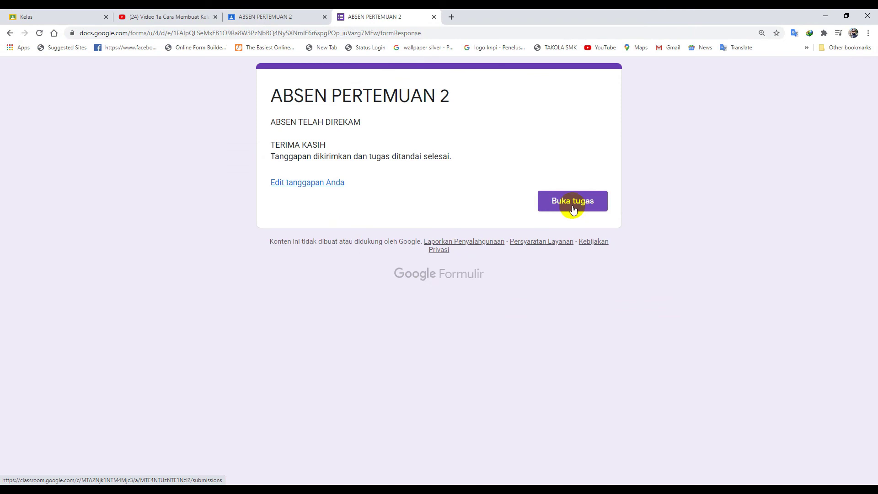
left_click(574, 208)
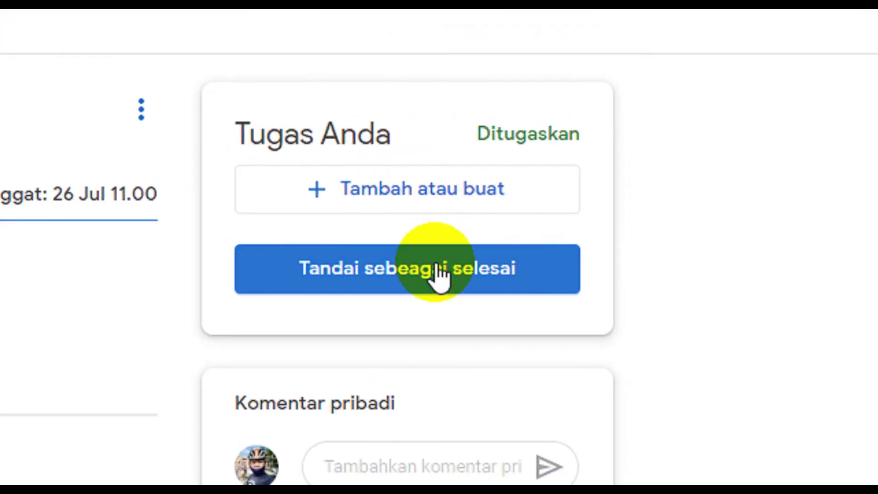
left_click(646, 157)
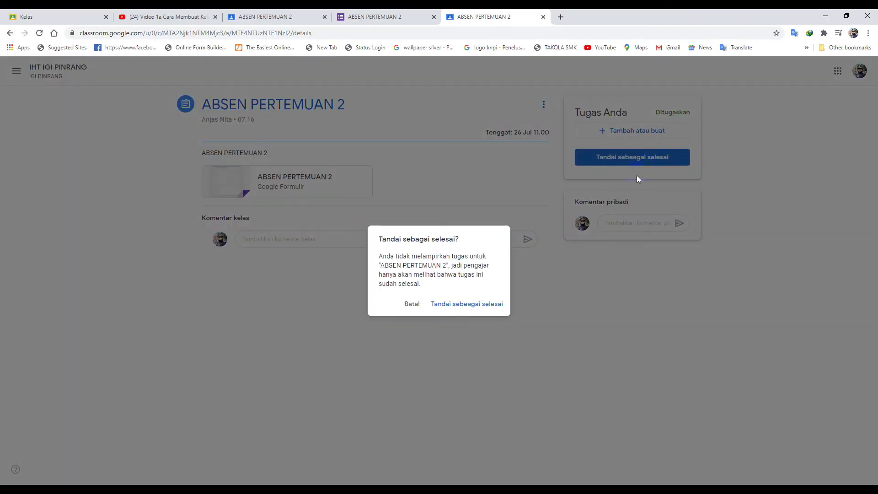
left_click(460, 305)
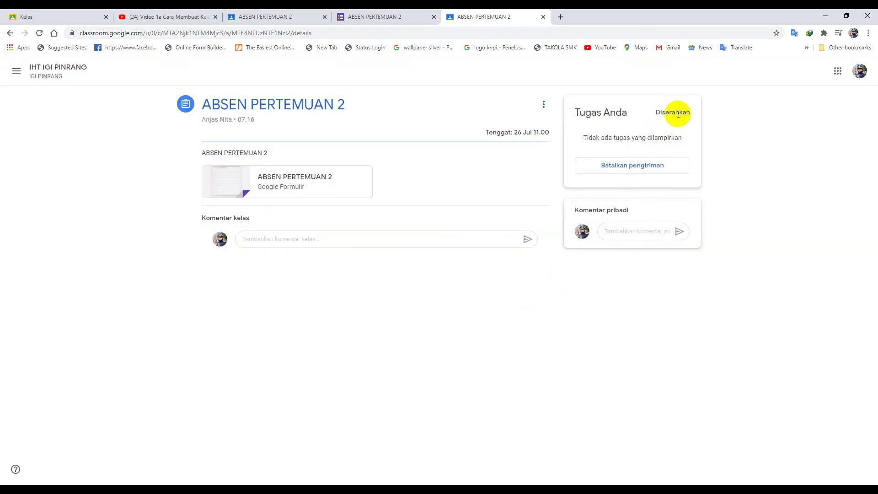
left_click_drag(690, 114, 657, 115)
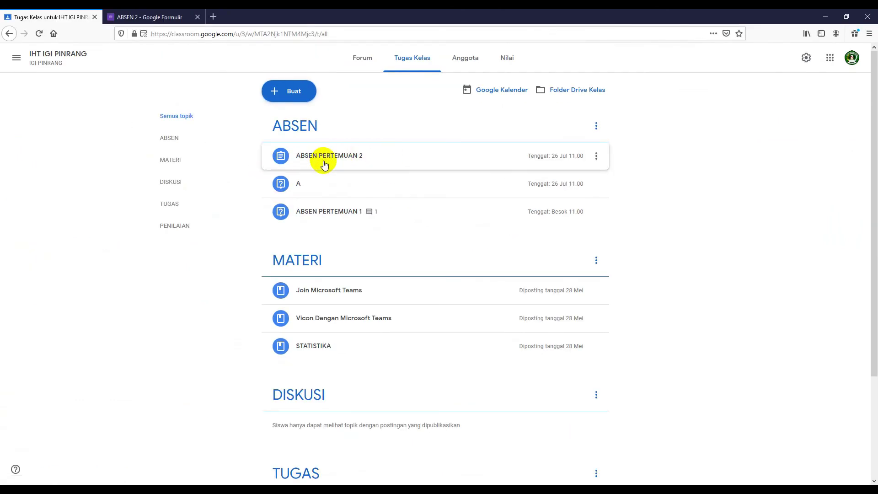
- Open the class gradebook in the teacher account and return both students' ABSEN PERTEMUAN 2 submissions without a private comment
left_click(334, 161)
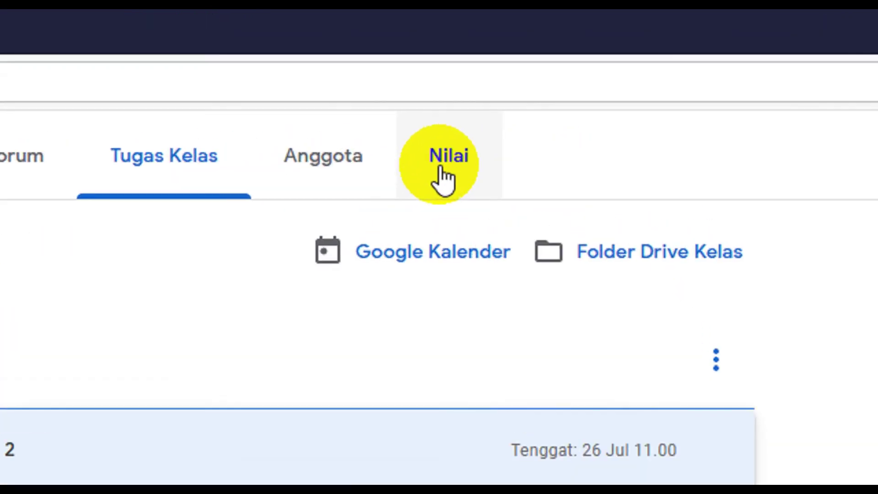
left_click(506, 64)
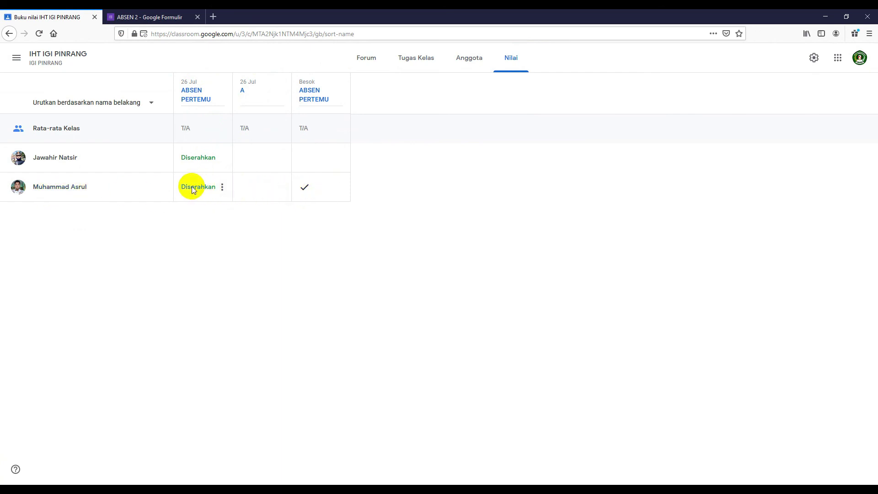
left_click(222, 188)
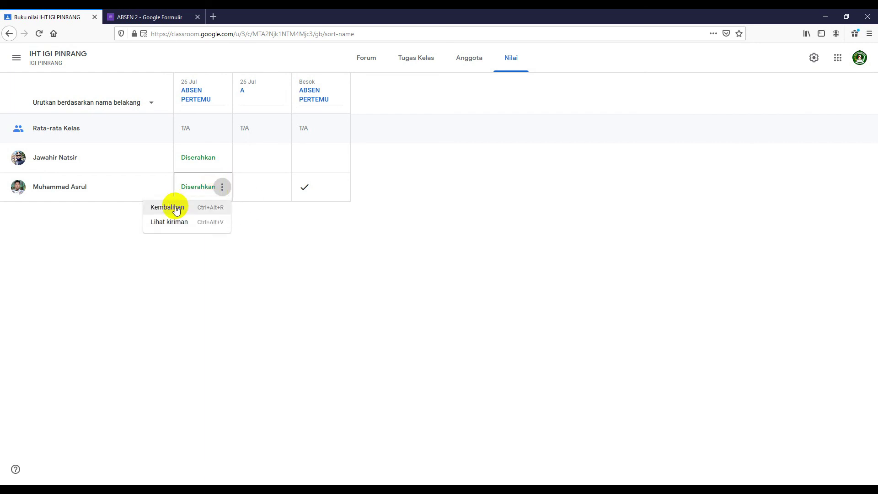
left_click(192, 208)
left_click(525, 319)
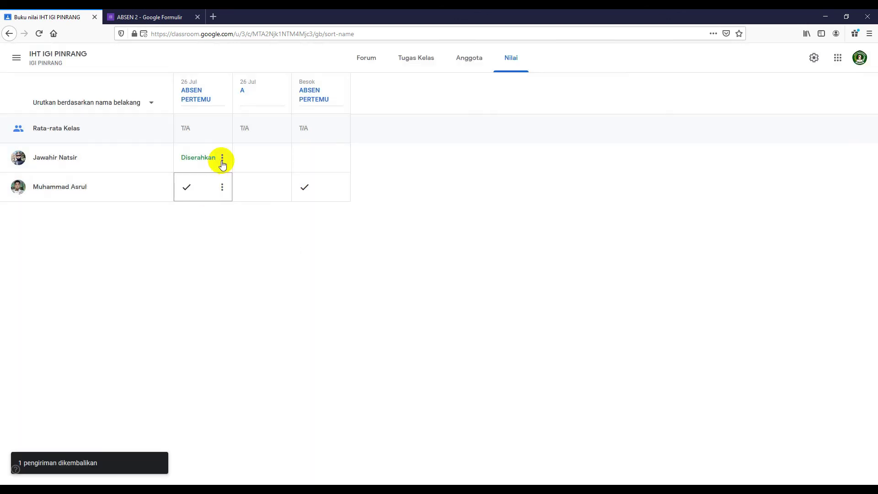
left_click(222, 159)
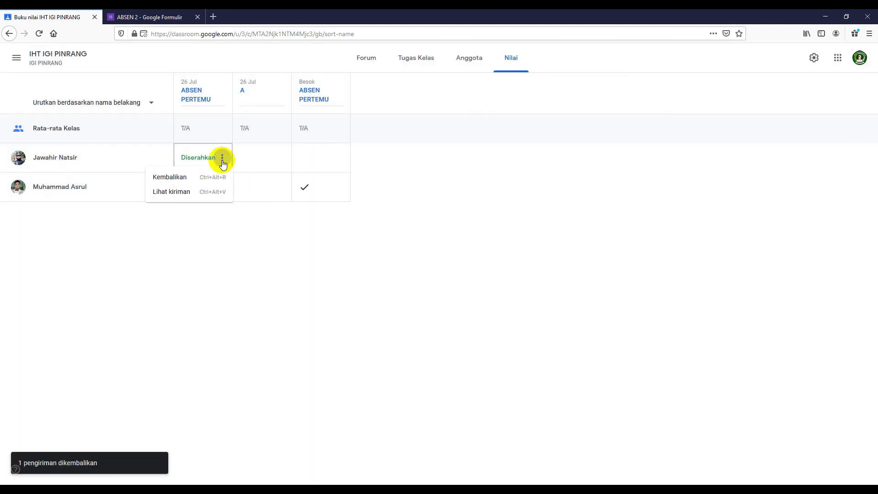
left_click(193, 177)
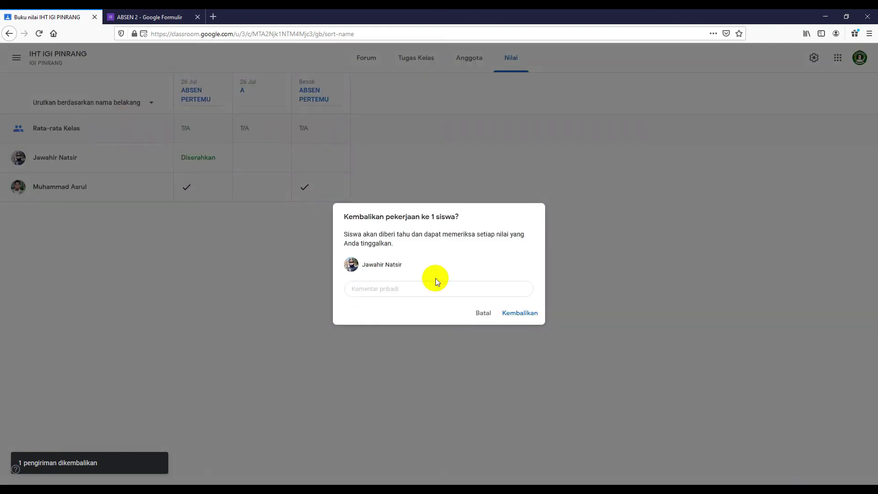
left_click(527, 314)
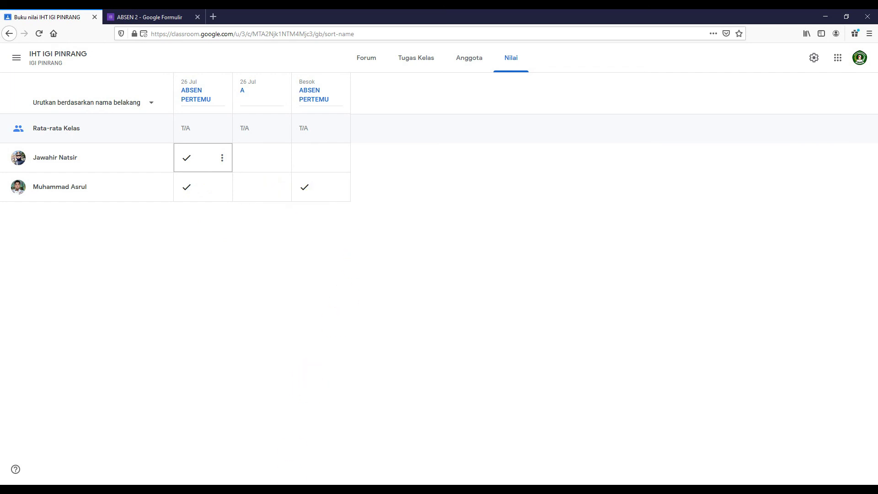
- Switch to the student's browser and reload the ABSEN PERTEMUAN 2 assignment page to check its submission status
left_click(297, 483)
left_click(603, 286)
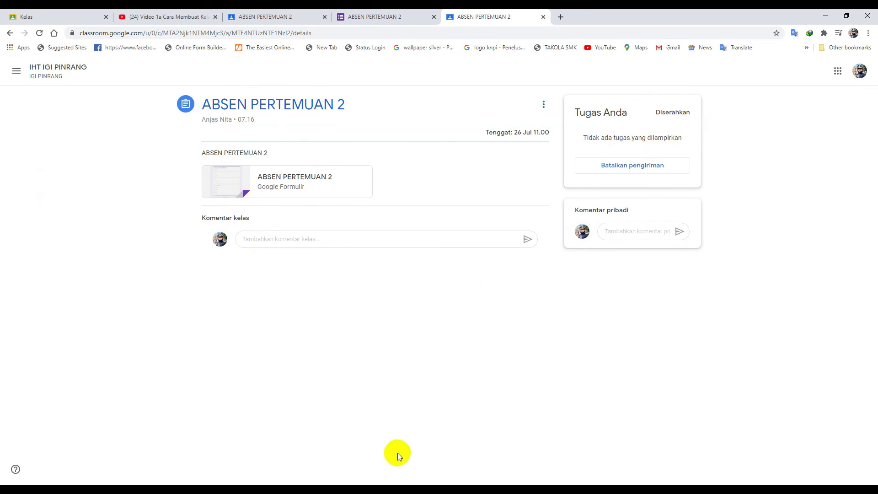
left_click(400, 484)
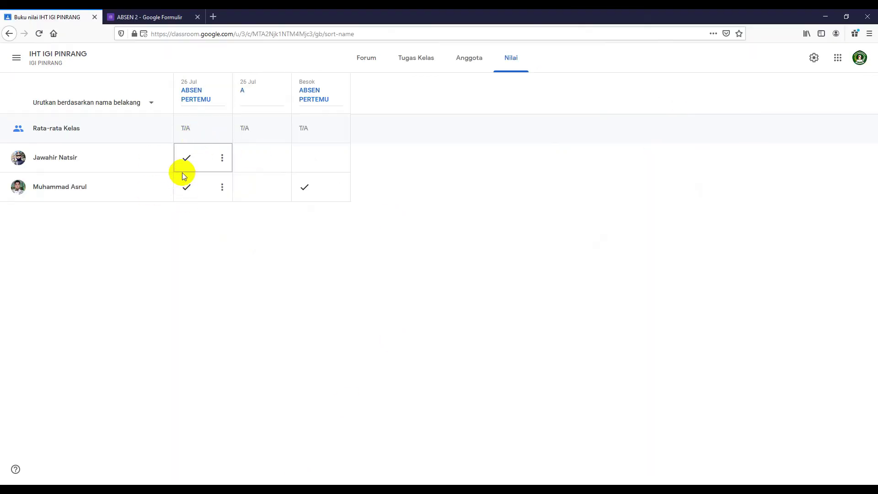
key("alt+Tab")
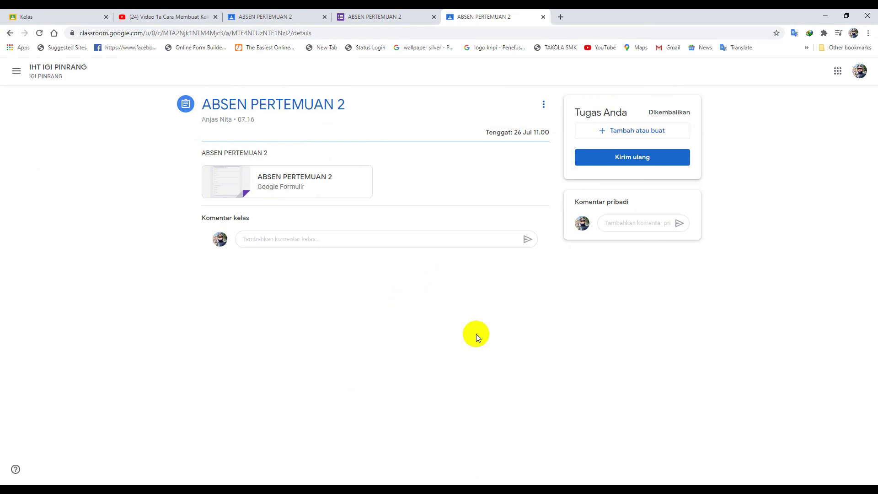
key("F5")
- Switch to the Notepad notes and add "/ PILIHAN GANDA" after "menu GC" and "/ TAMBAH TUGAS" after "Tambahkan GOOGLE FORMULIR"
left_click(336, 470)
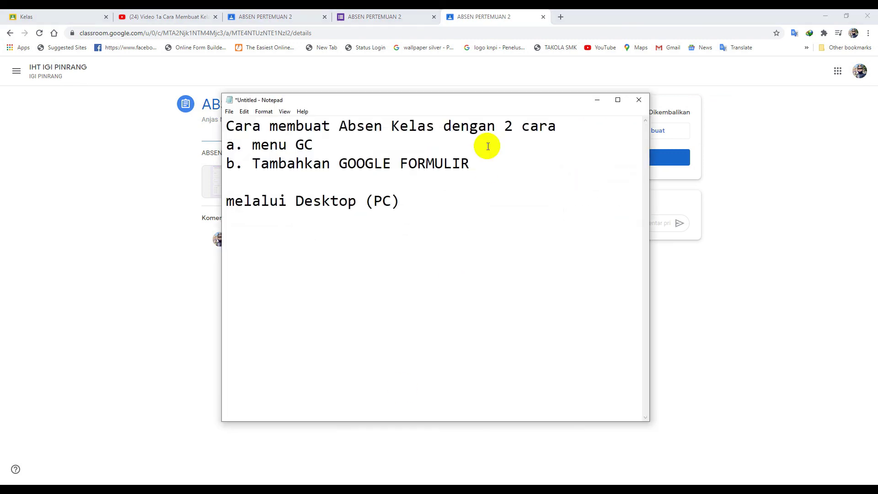
left_click_drag(322, 145, 251, 147)
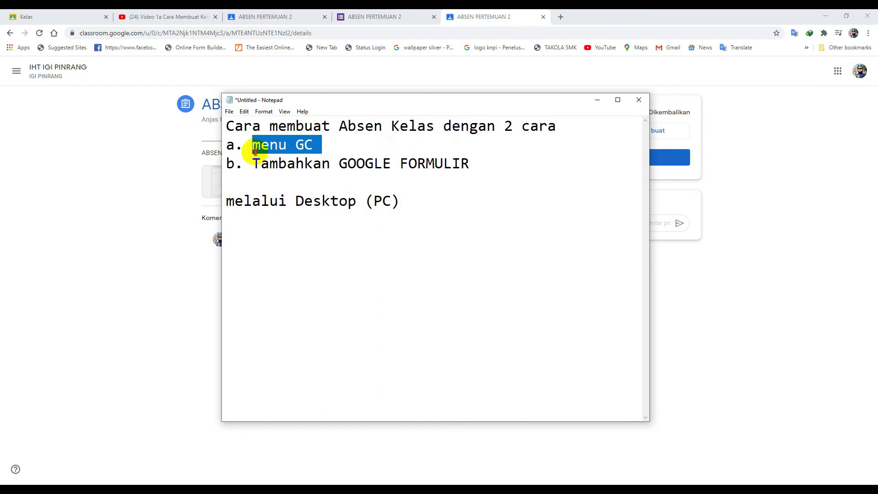
left_click(323, 147)
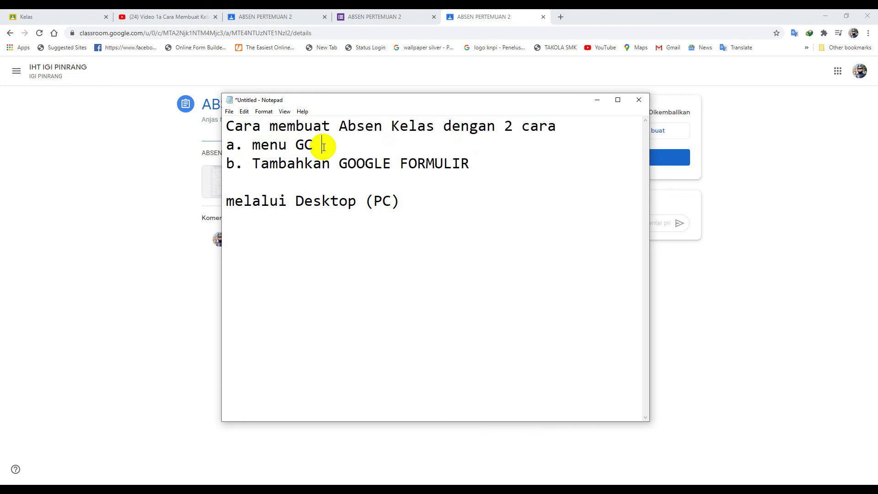
type("/ PILIHAN GANDA")
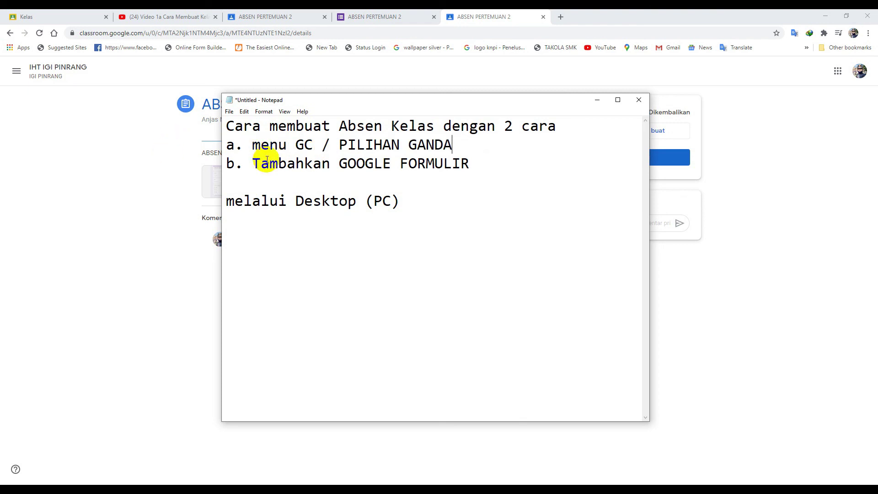
left_click(383, 165)
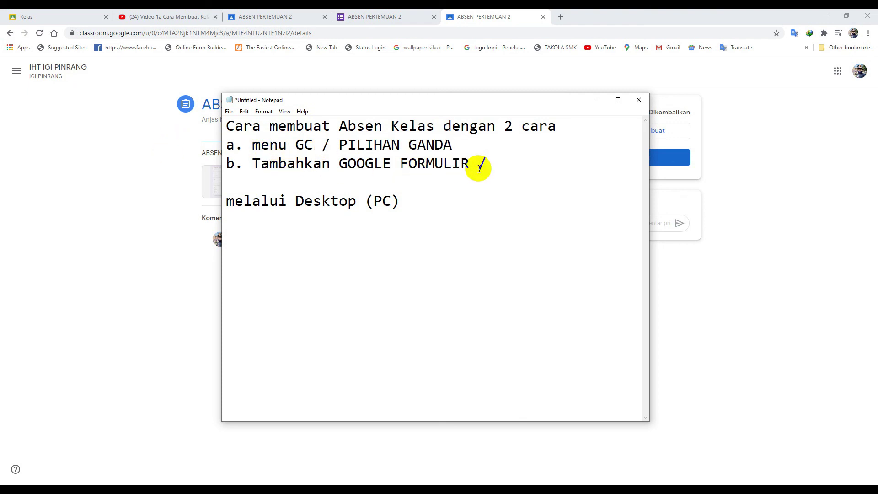
type("TAMBAH TUGAS")
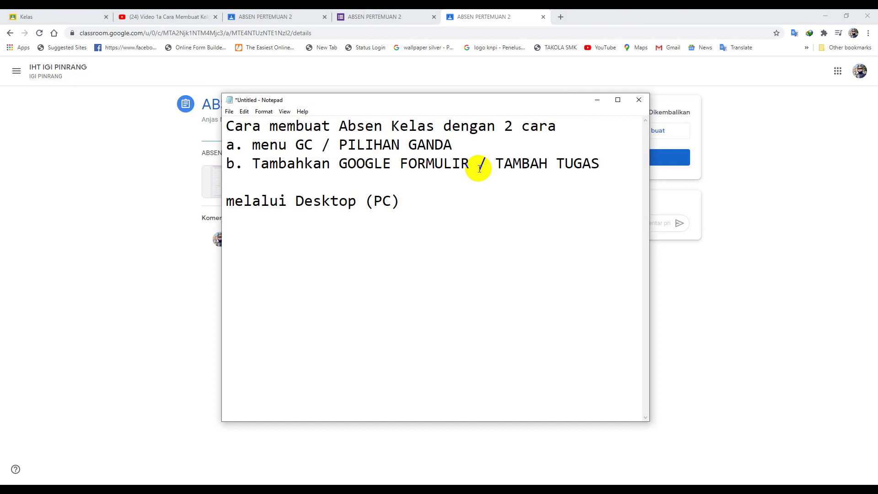
left_click_drag(495, 167, 599, 170)
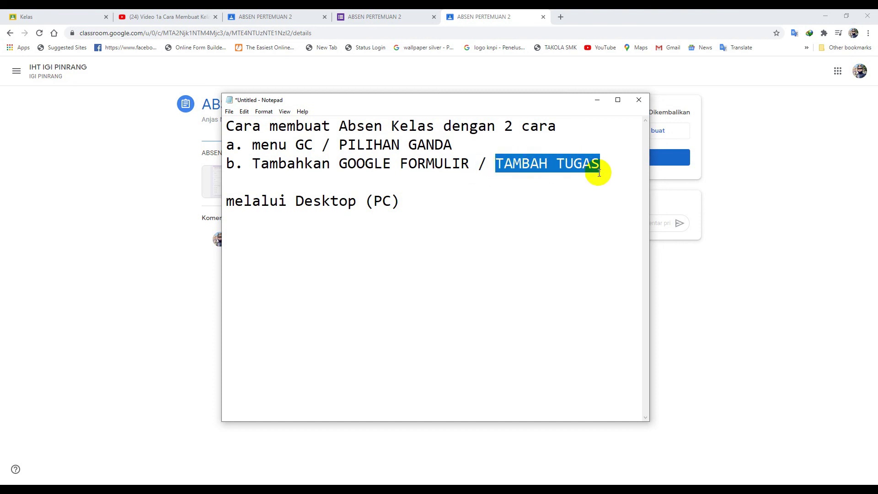